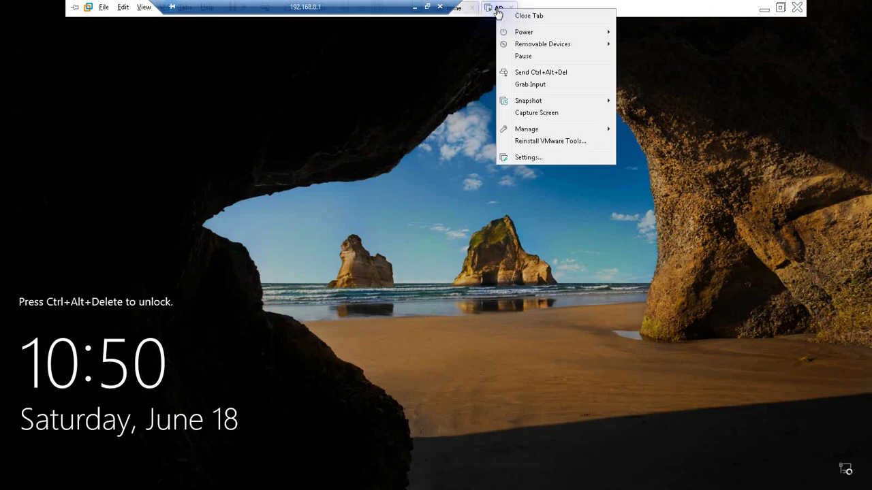
Step: Unlock the AD virtual machine and sign in to the RFWORLD administrator account by entering the account password
left_click(528, 72)
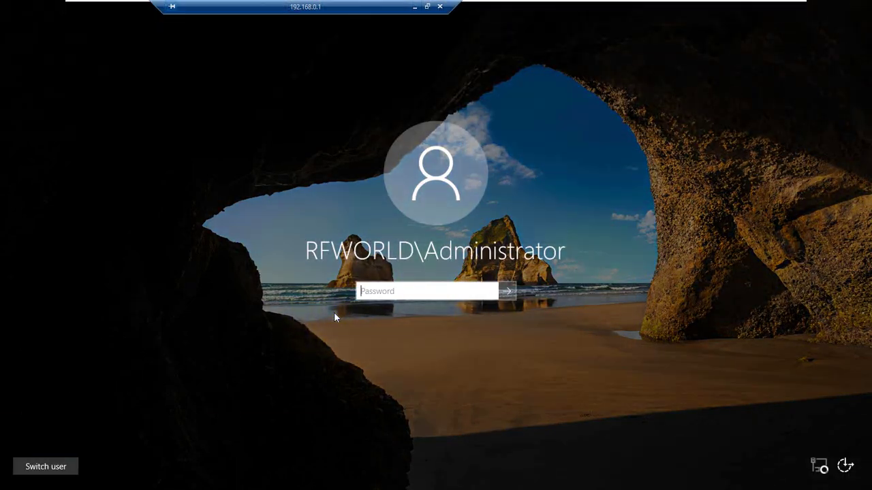
type("•••••••••")
key("Return")
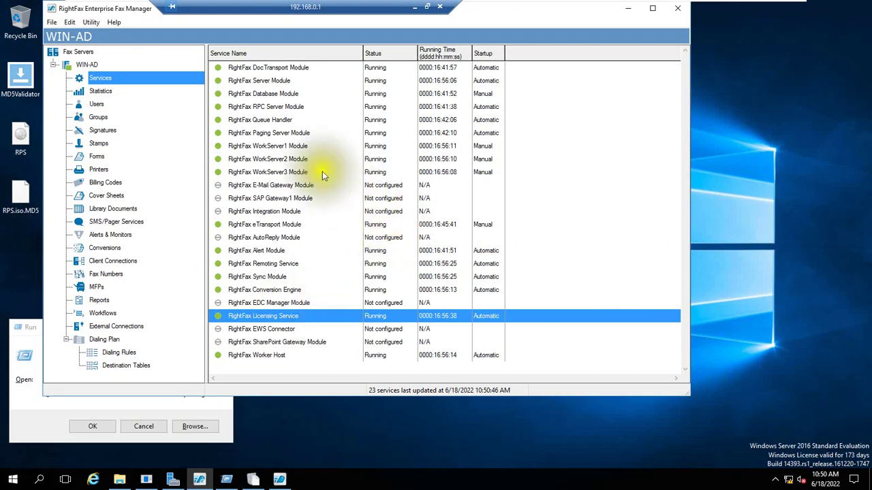
Step: Open the configuration of the RightFax DocTransport Module from the fax server's services
left_click(271, 69)
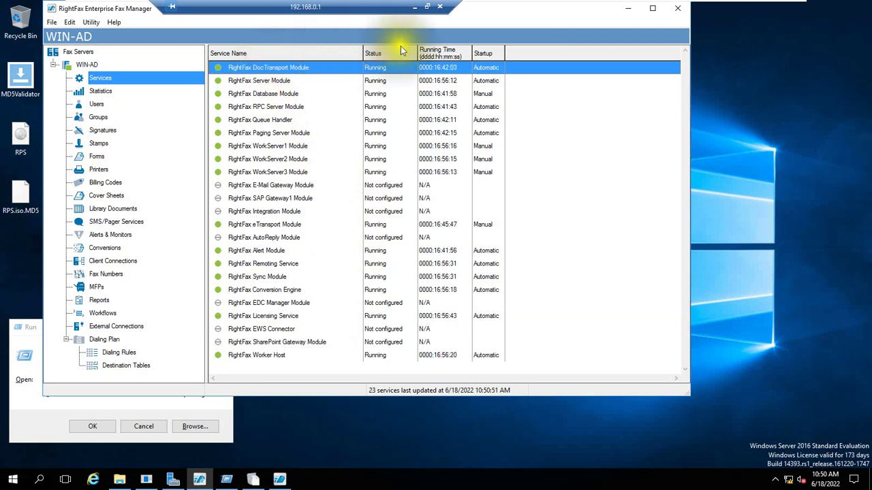
double_click(277, 69)
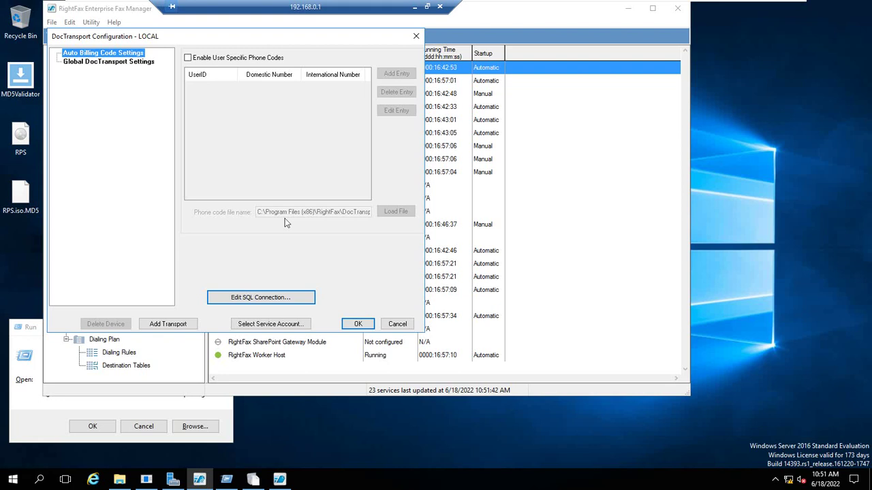
left_click(175, 327)
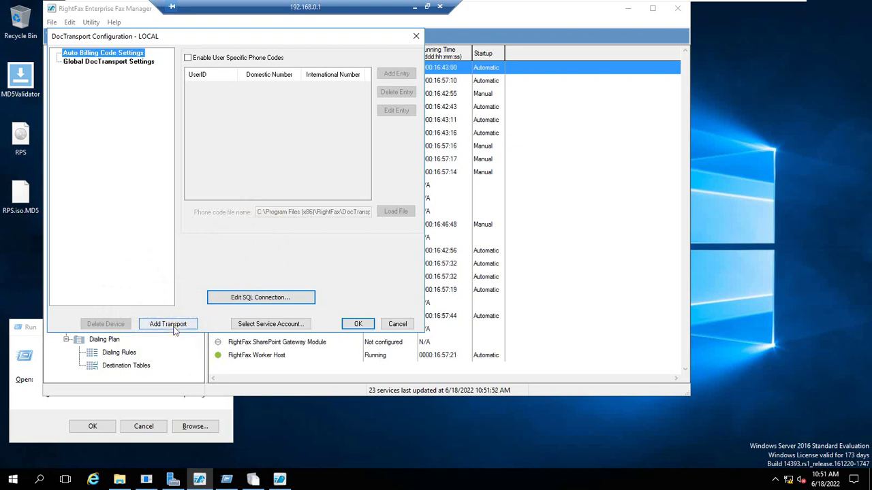
left_click(175, 327)
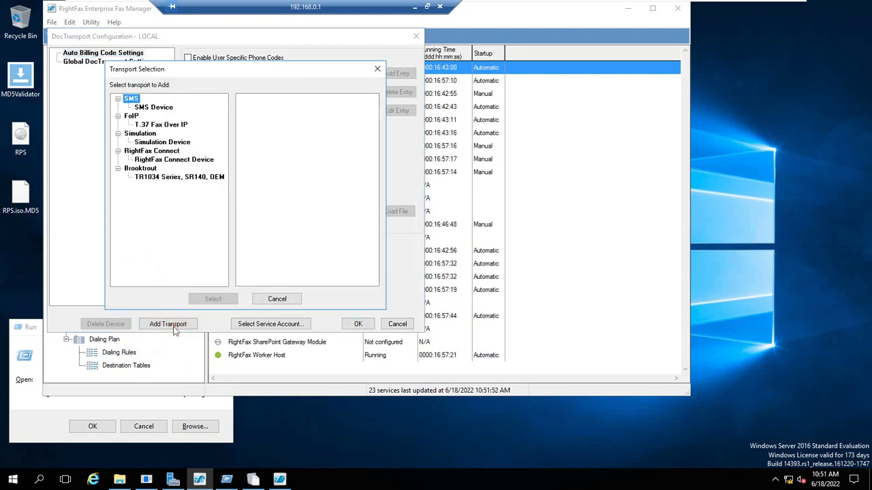
left_click(280, 298)
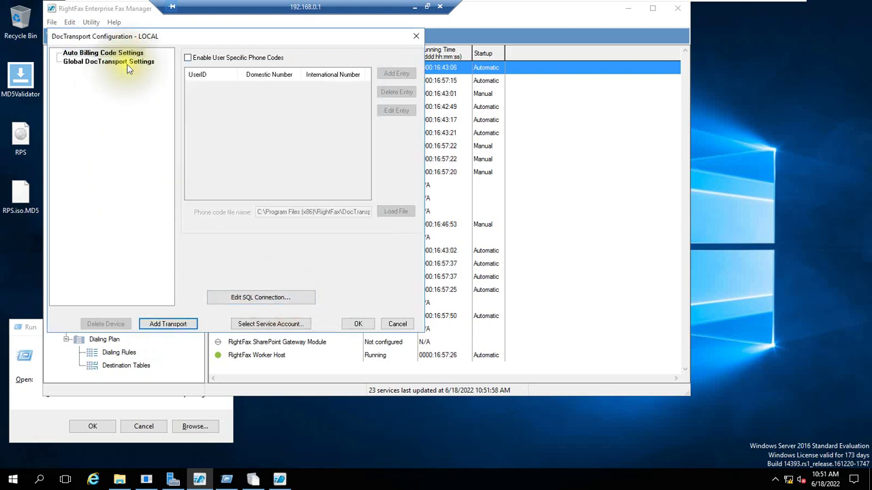
Step: Examine the Global DocTransport Settings, including the available event log levels
left_click(122, 63)
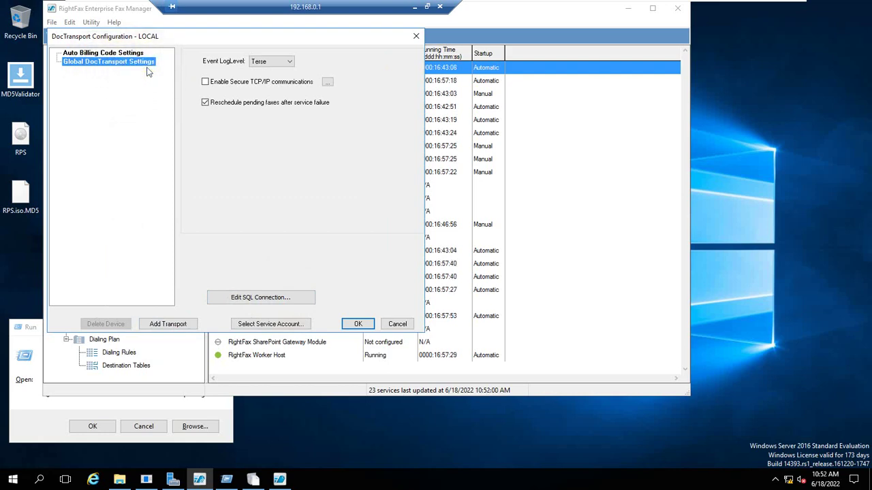
left_click(235, 60)
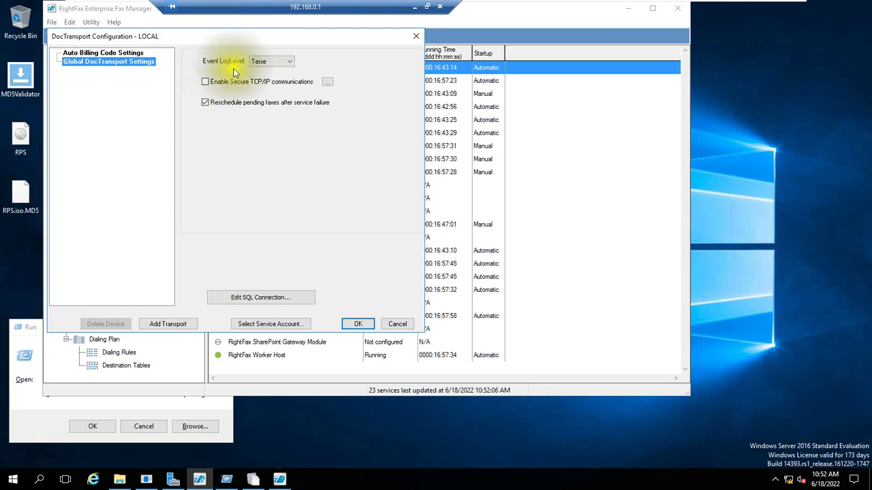
left_click(274, 60)
left_click(275, 62)
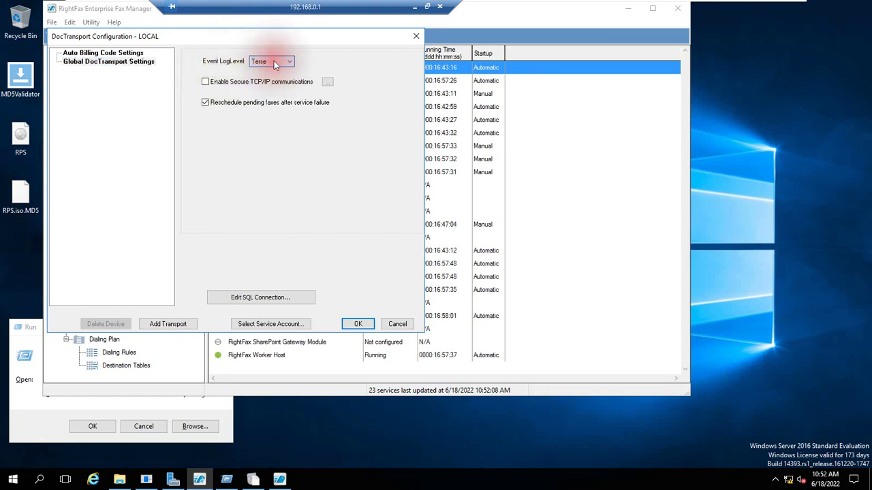
left_click(274, 62)
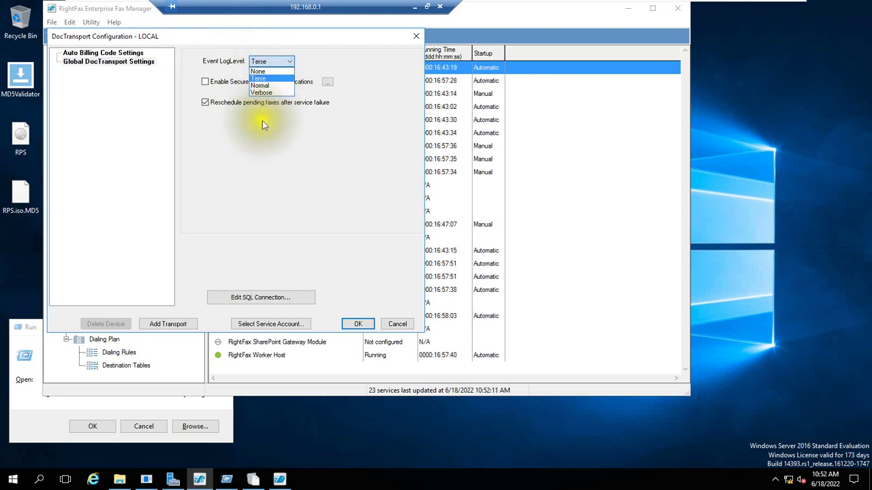
left_click(230, 137)
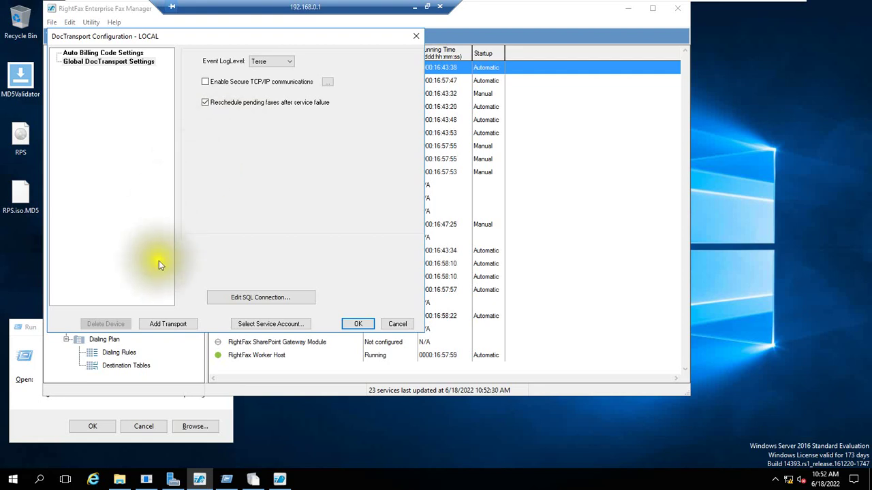
Step: Add a Brooktrout transport of the TR1034 Series, SR140, OEM type using the TR1034+P8-E1 device
left_click(169, 323)
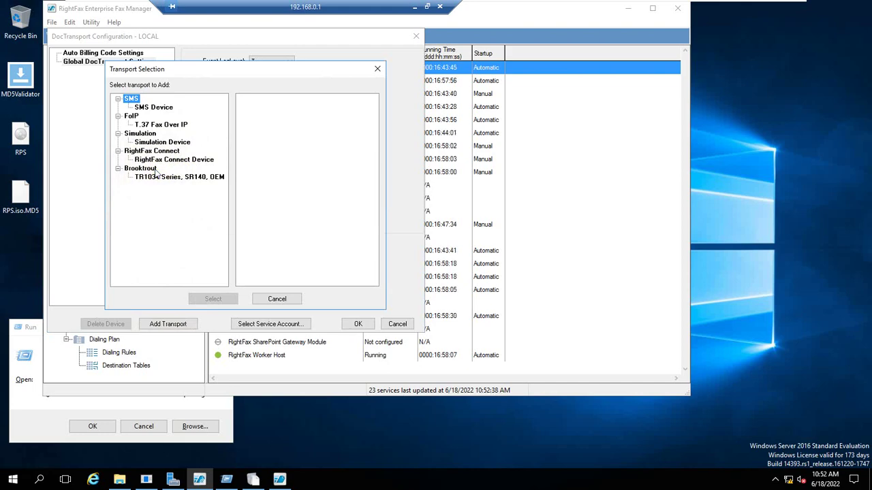
left_click(158, 177)
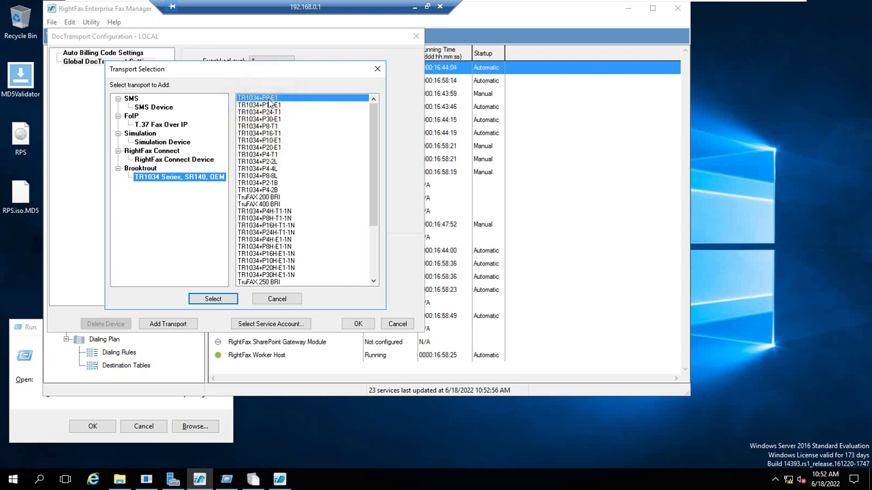
left_click(272, 99)
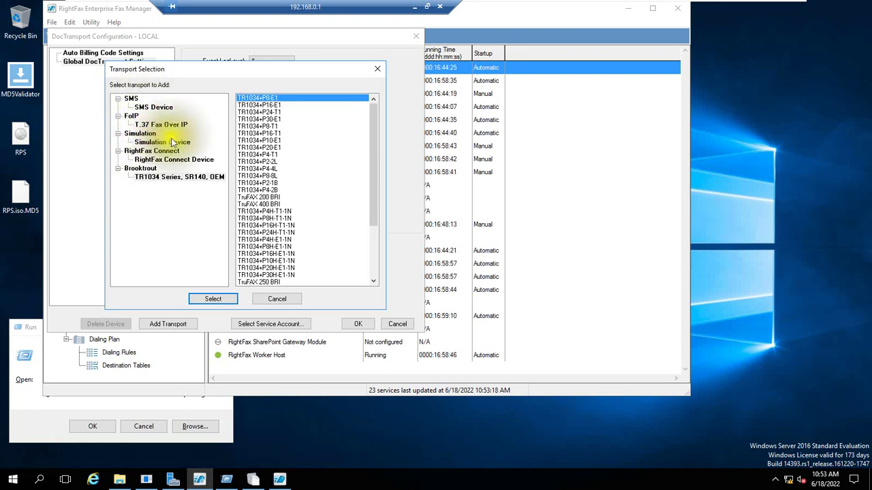
left_click(157, 180)
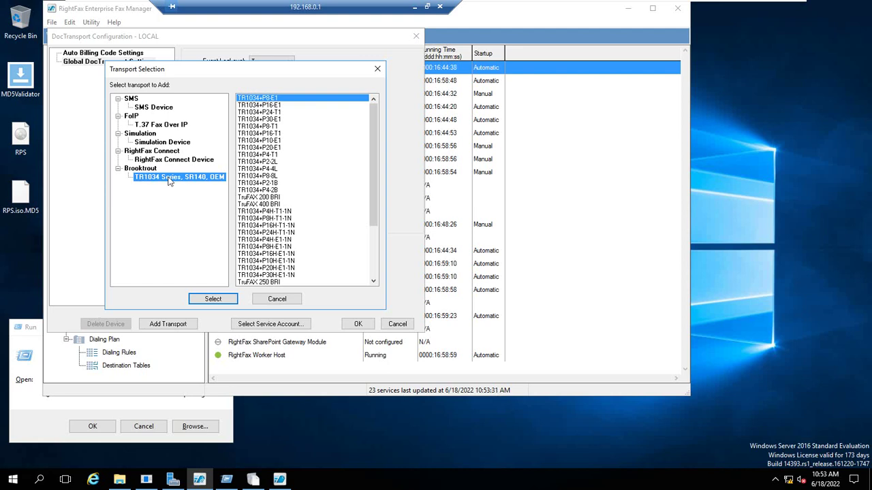
left_click(215, 299)
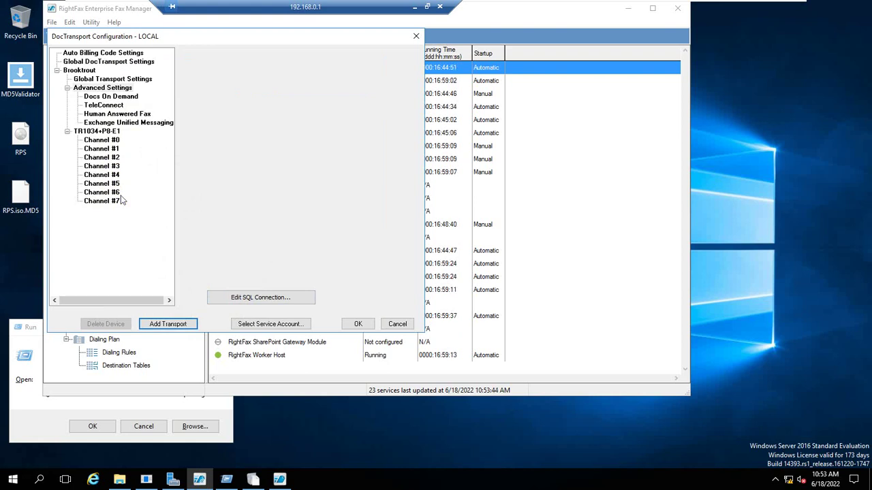
Step: Set the event log level to Normal in the Global DocTransport Settings
left_click(119, 63)
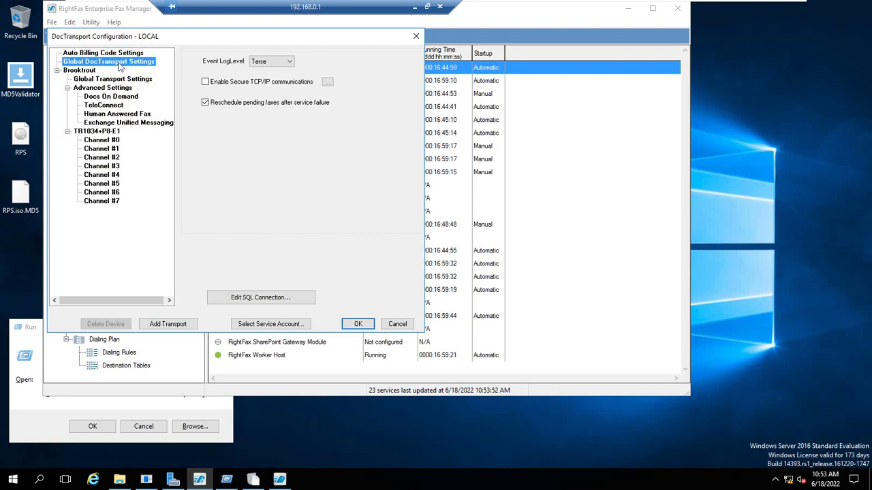
left_click(262, 61)
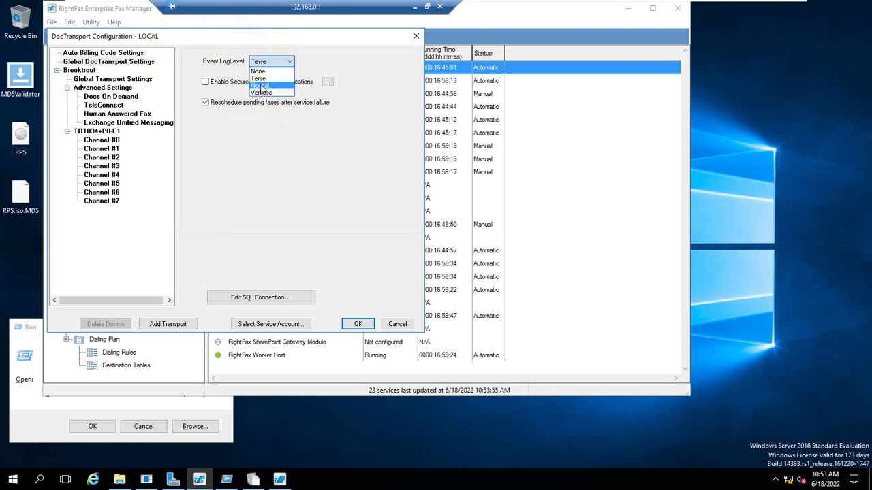
left_click(261, 85)
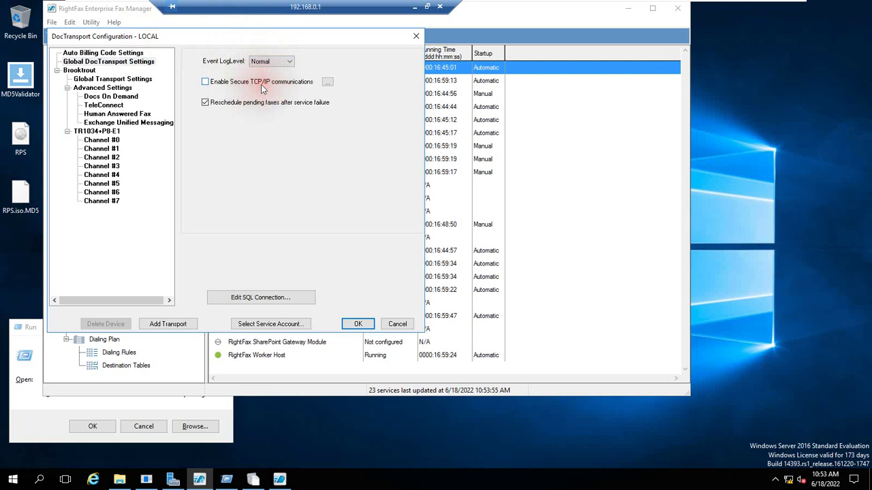
left_click(237, 138)
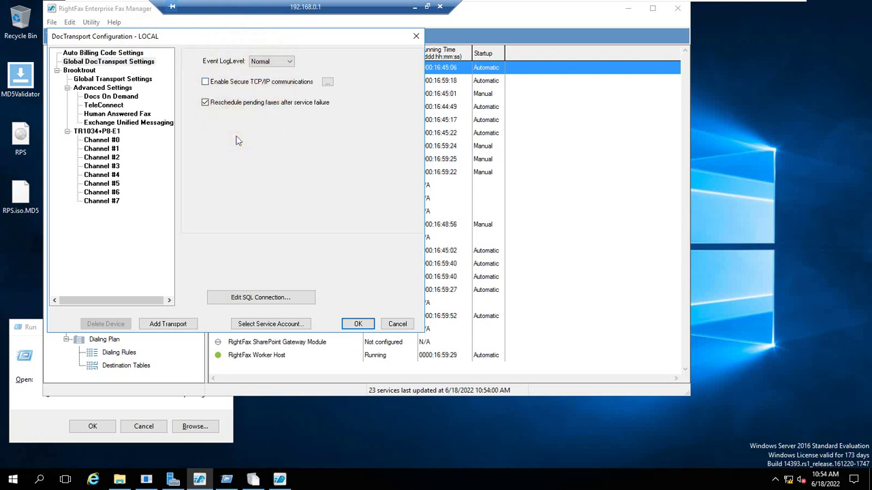
left_click(235, 137)
left_click(233, 112)
Step: Enable secure TCP/IP communications and accept the prefilled RFWORLD service account with a blank password
left_click(206, 83)
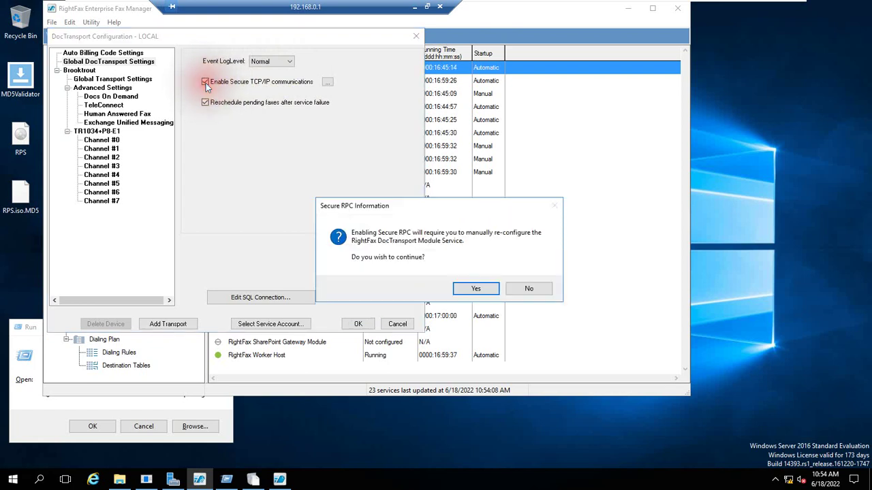
left_click(478, 289)
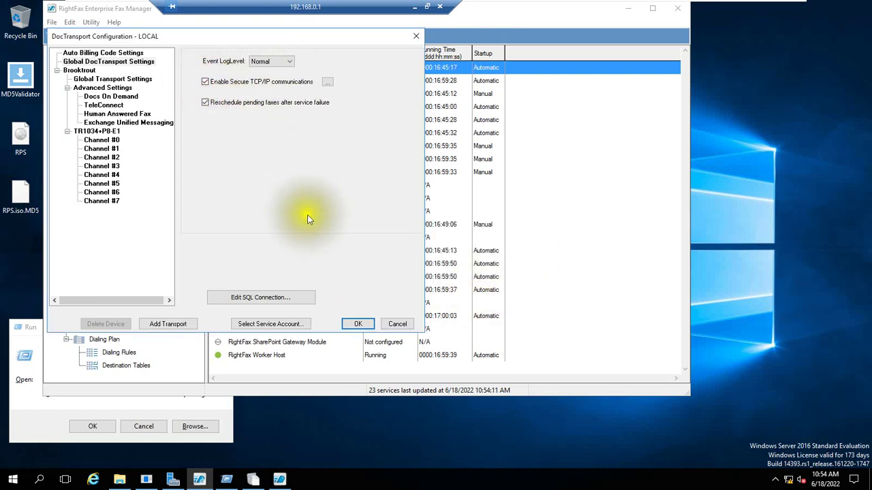
left_click(328, 83)
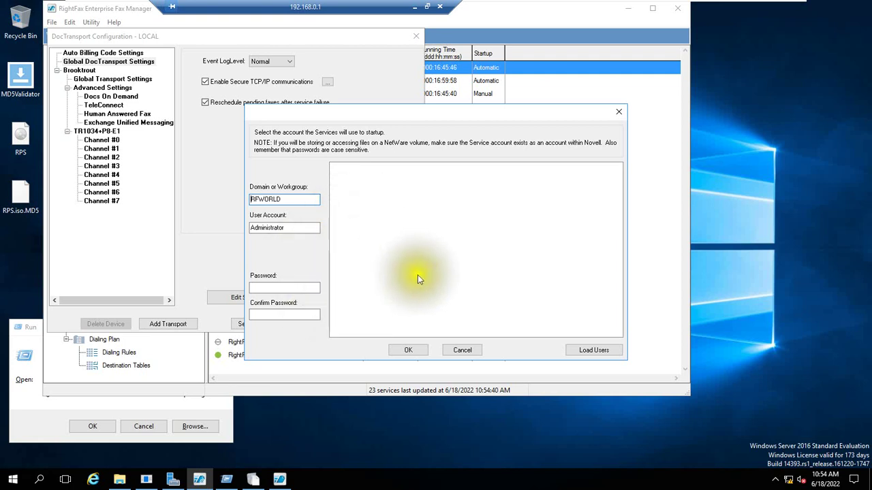
left_click(408, 350)
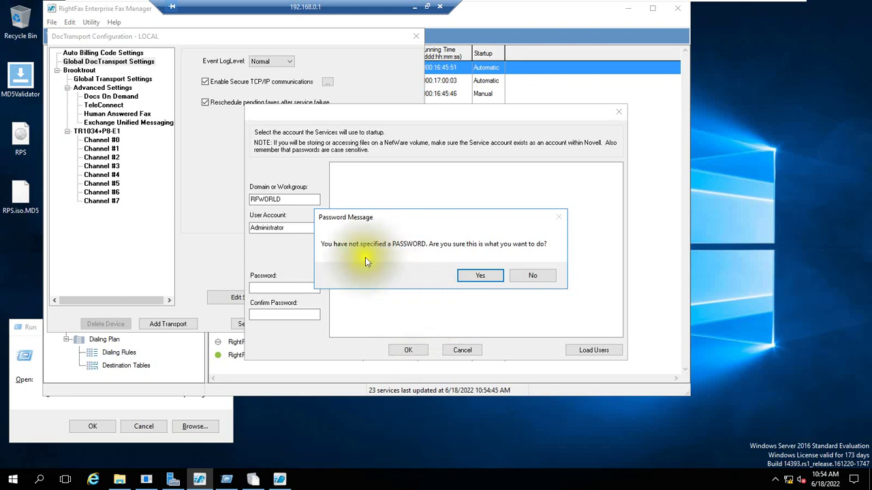
left_click(486, 276)
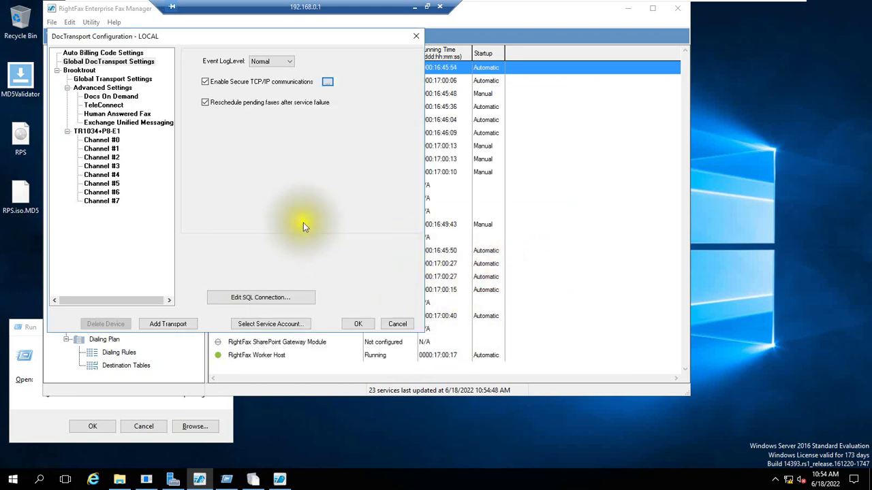
left_click(242, 140)
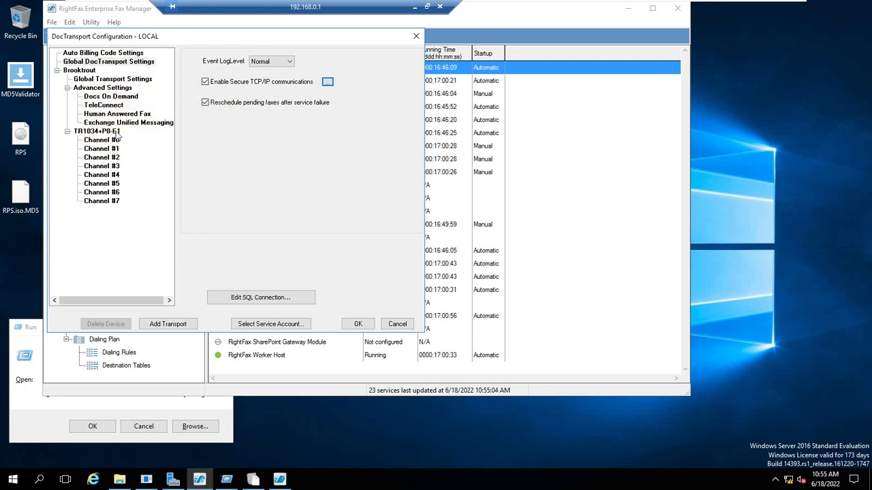
Step: Allow auditing in the Brooktrout Global Transport Settings and view the available audit levels
left_click(138, 79)
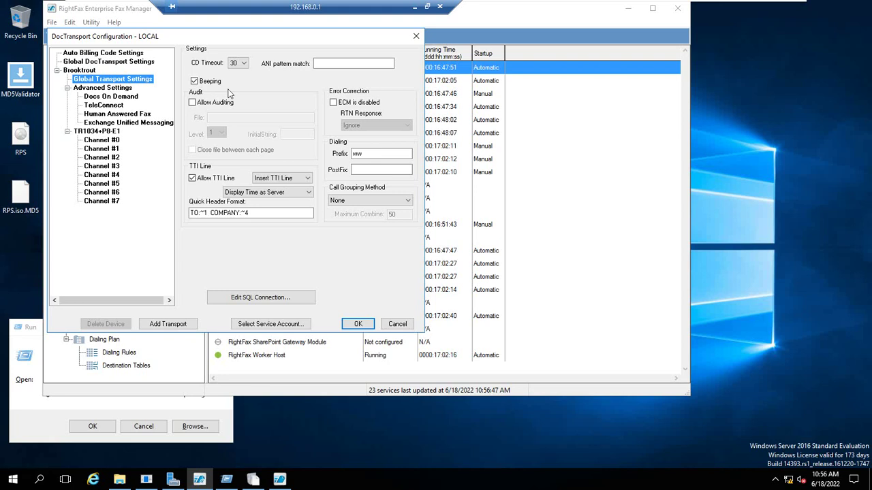
left_click(192, 104)
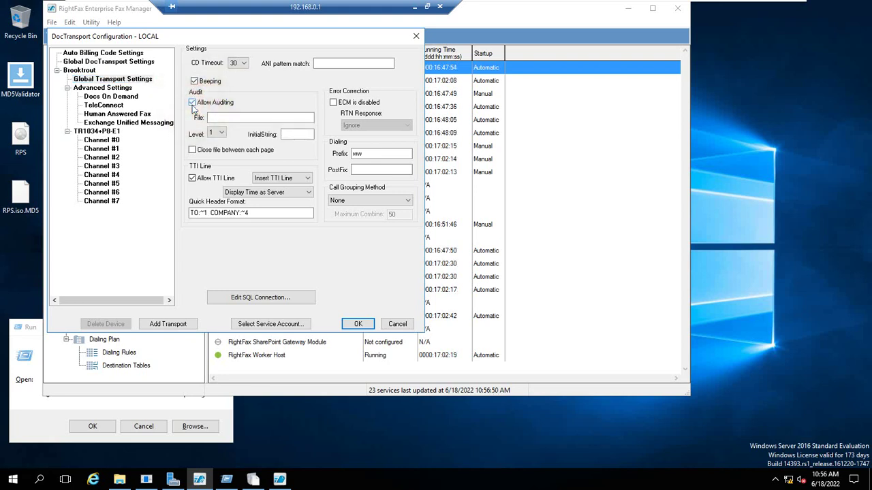
left_click(192, 103)
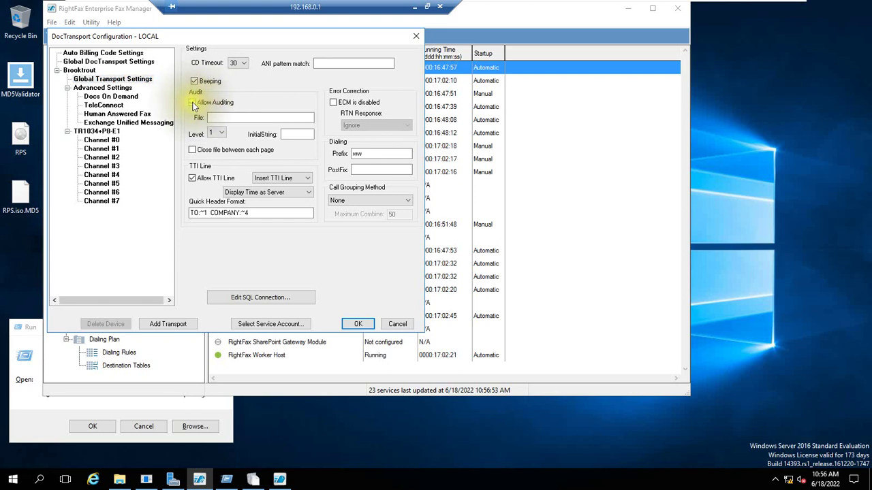
left_click(193, 104)
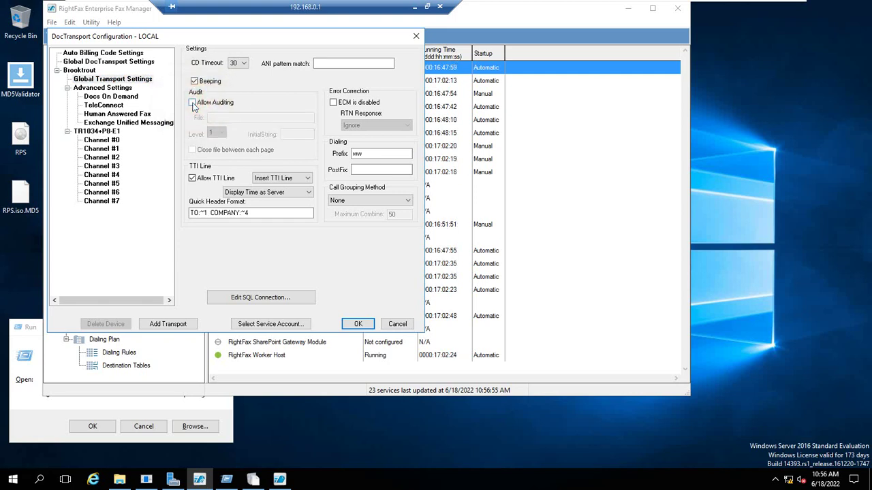
left_click(192, 104)
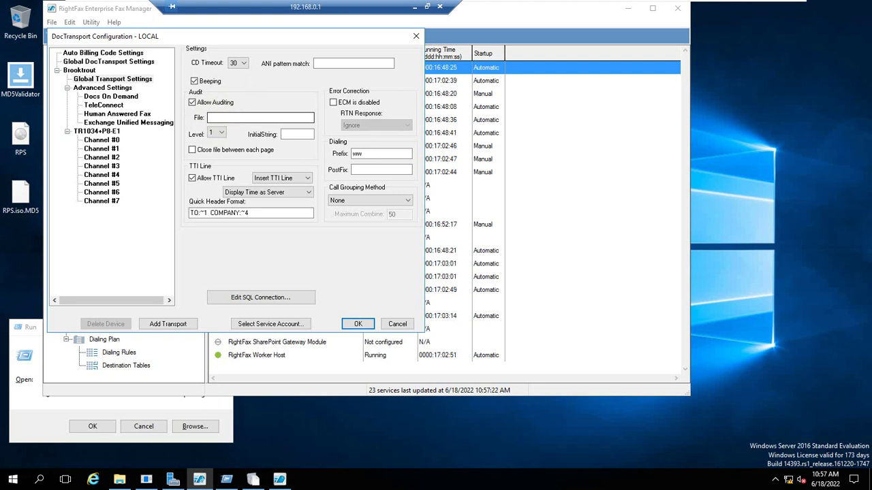
left_click(192, 102)
left_click(193, 102)
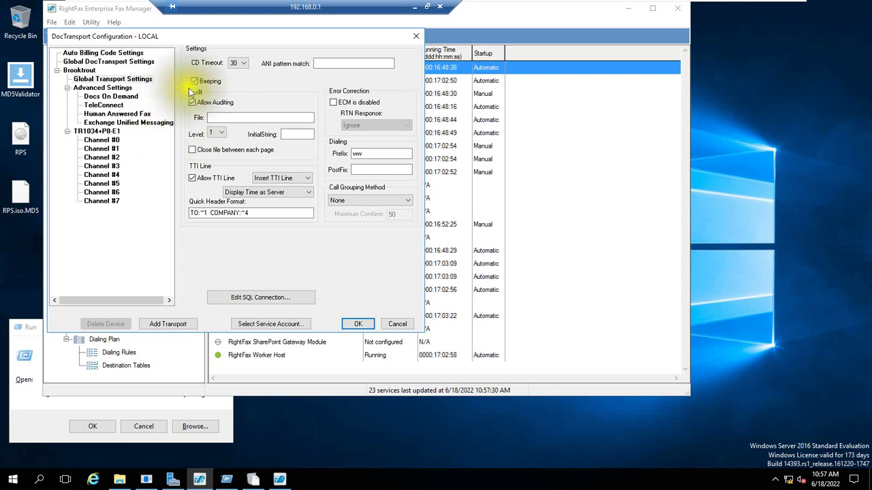
left_click(221, 133)
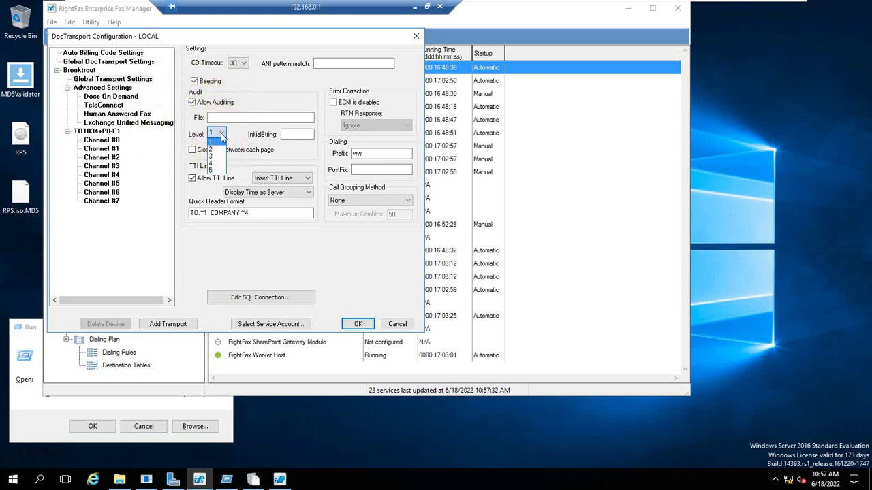
left_click(221, 137)
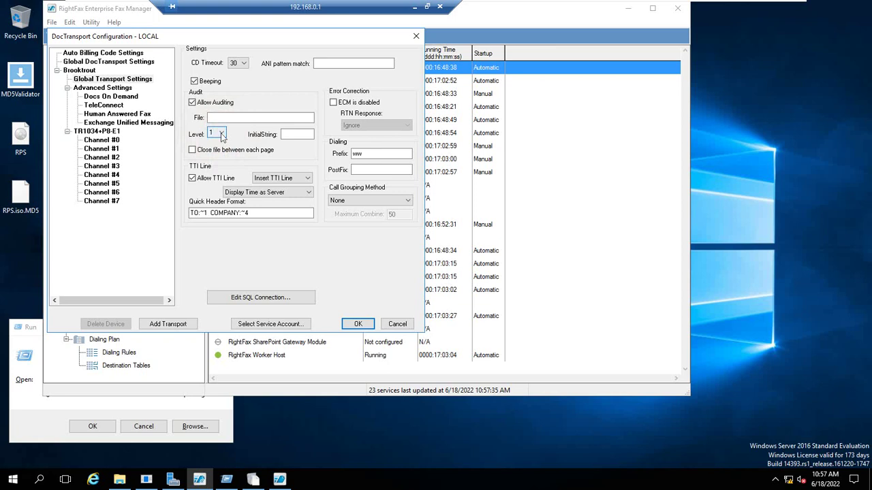
Step: Set the audit level to 2 in the Brooktrout Global Transport Settings and place the cursor in the empty InitialString field
left_click(221, 136)
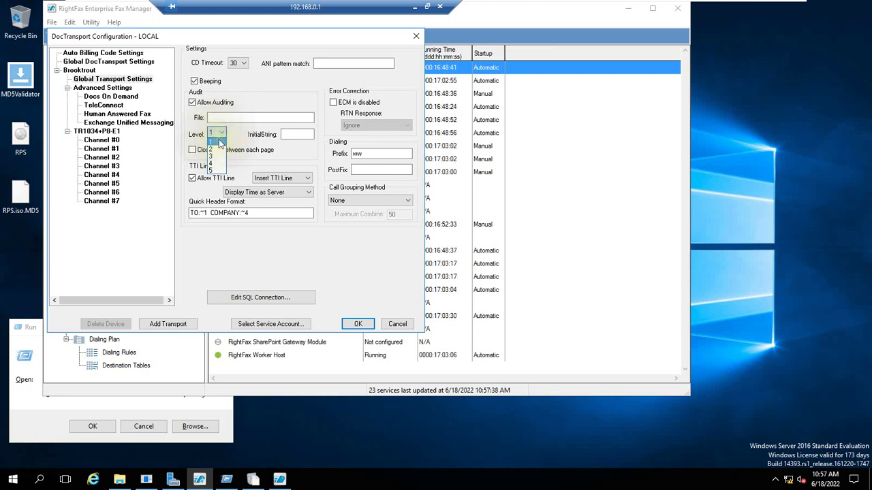
left_click(219, 142)
left_click(218, 142)
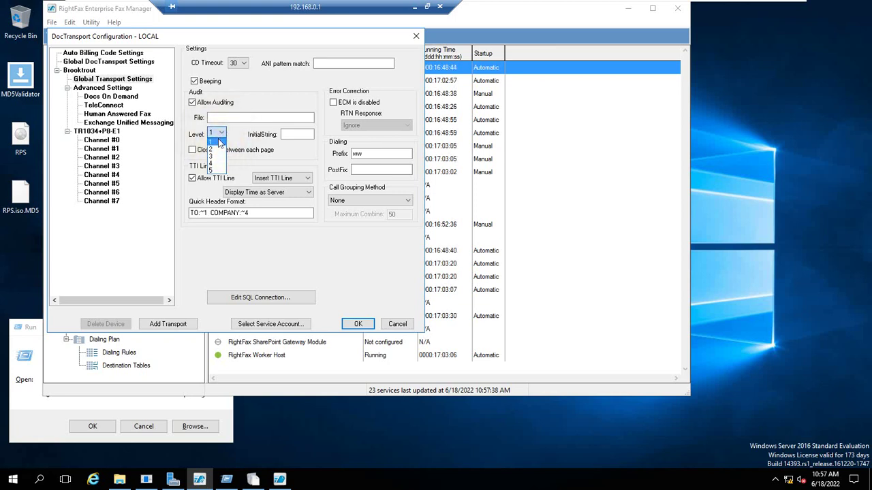
left_click(218, 141)
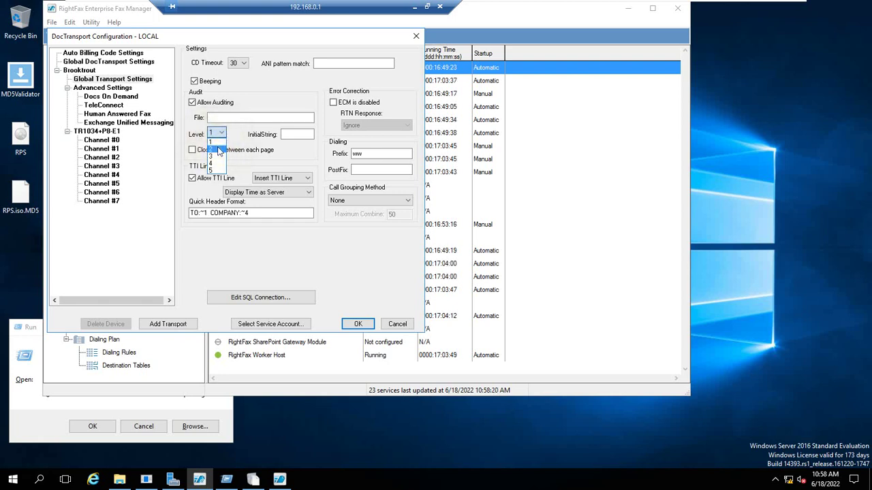
left_click(218, 149)
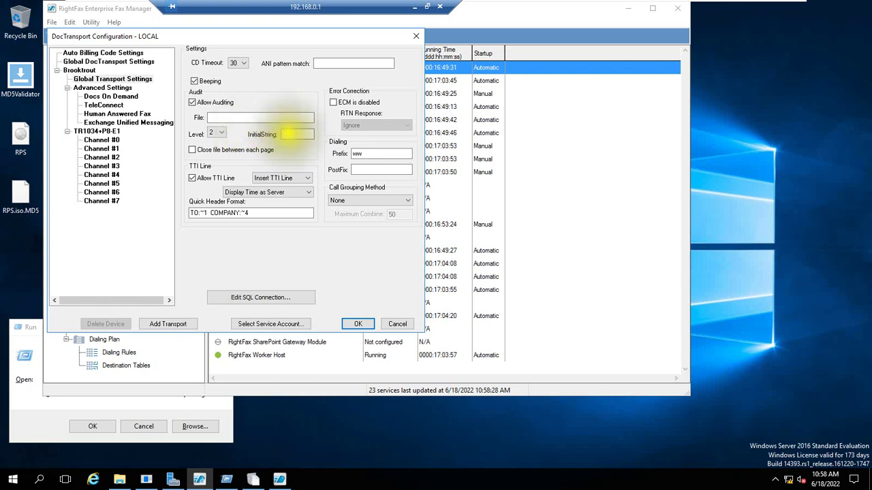
left_click(298, 134)
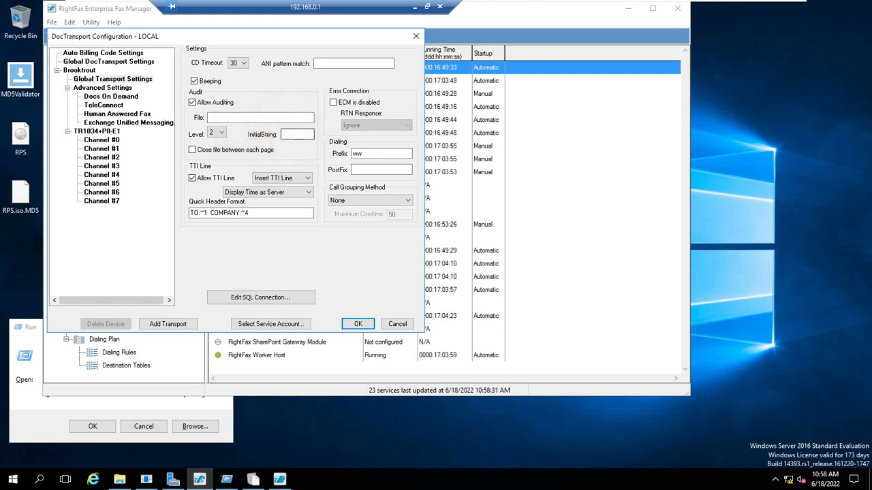
left_click(292, 134)
left_click(293, 134)
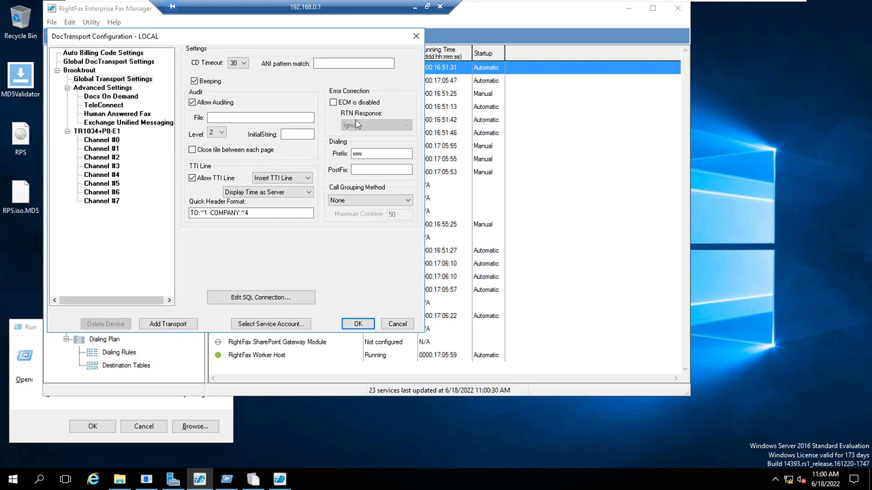
Step: Disable ECM under Error Correction and set the RTN response to Abandon
left_click(342, 106)
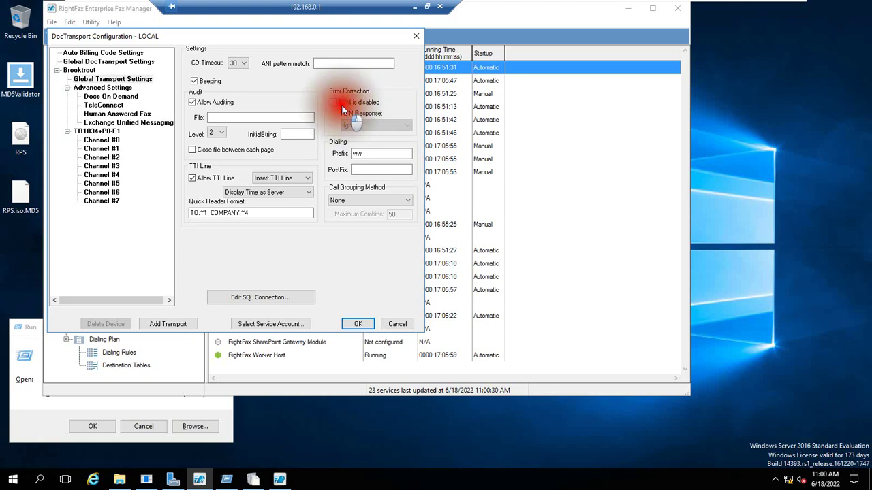
left_click(363, 126)
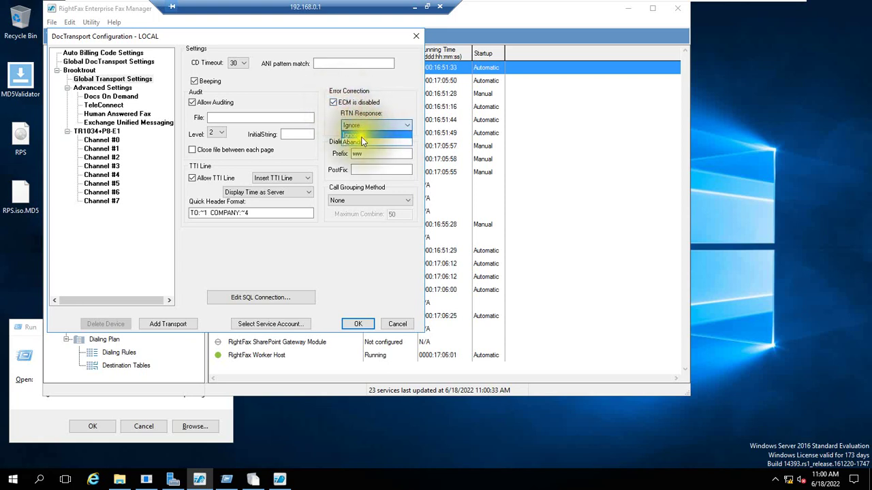
left_click(361, 142)
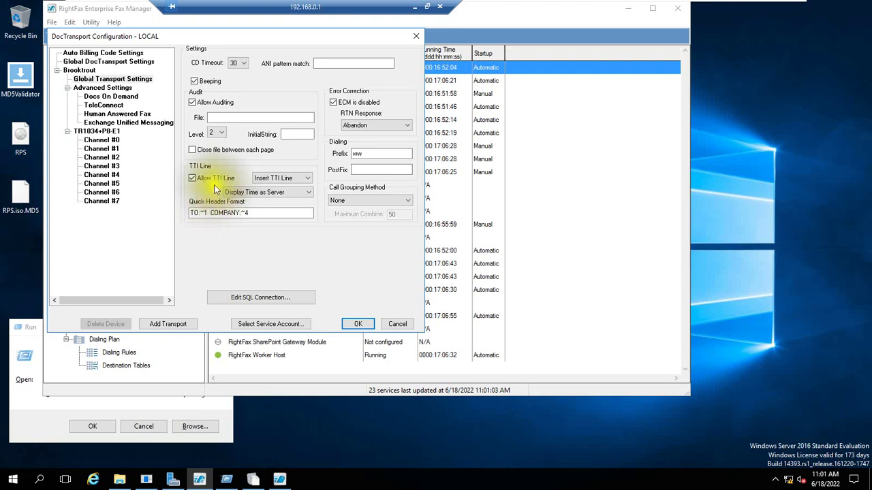
Step: Examine the TTI line placement choices, the time display choices and the quick header format without changing them
left_click(305, 181)
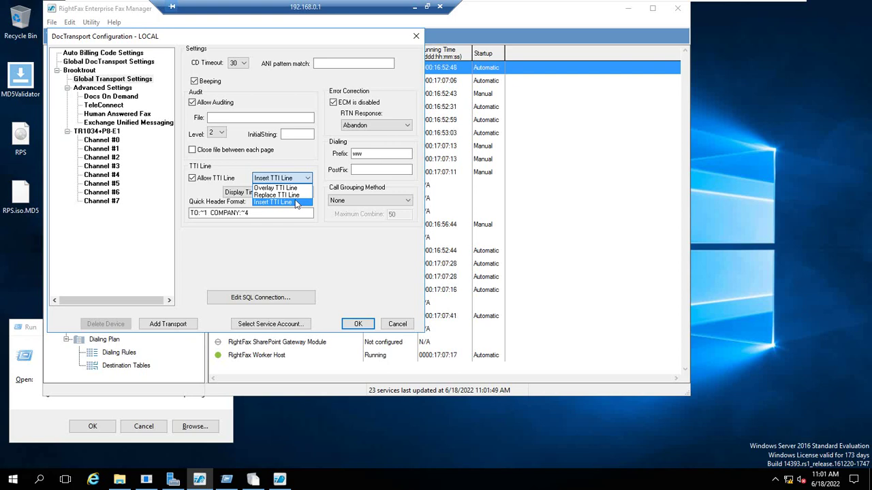
left_click(276, 244)
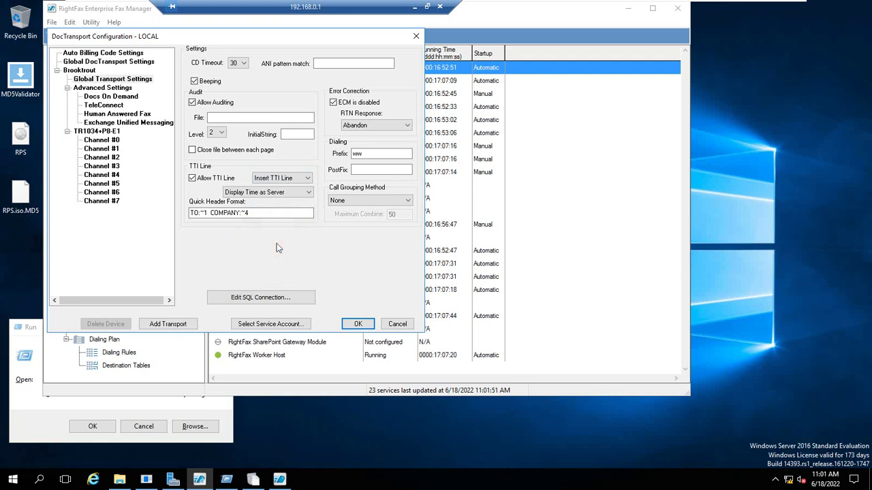
left_click(300, 195)
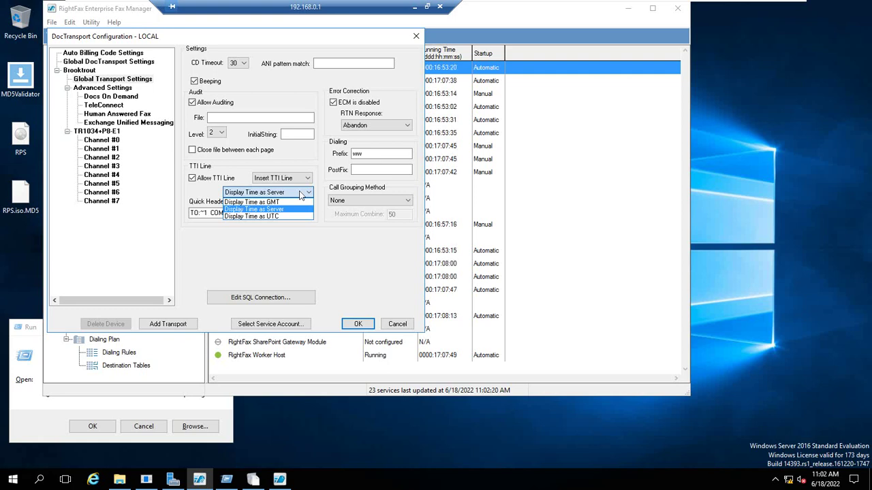
left_click(262, 243)
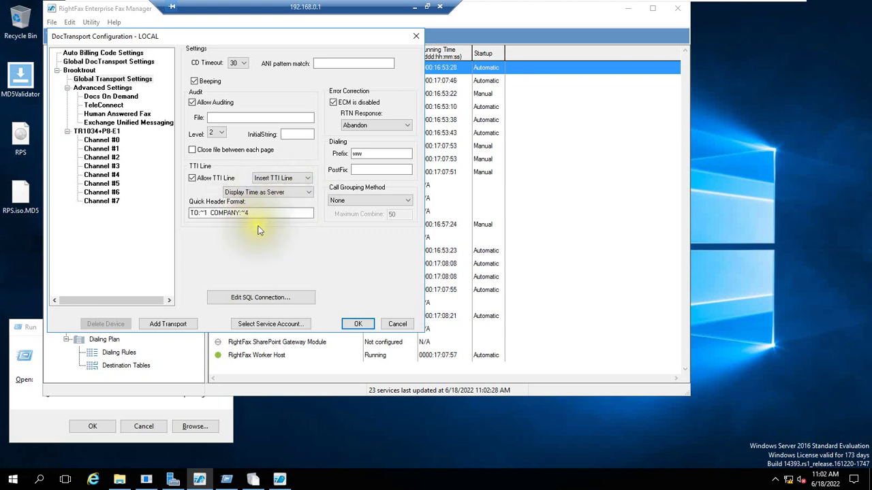
left_click(257, 231)
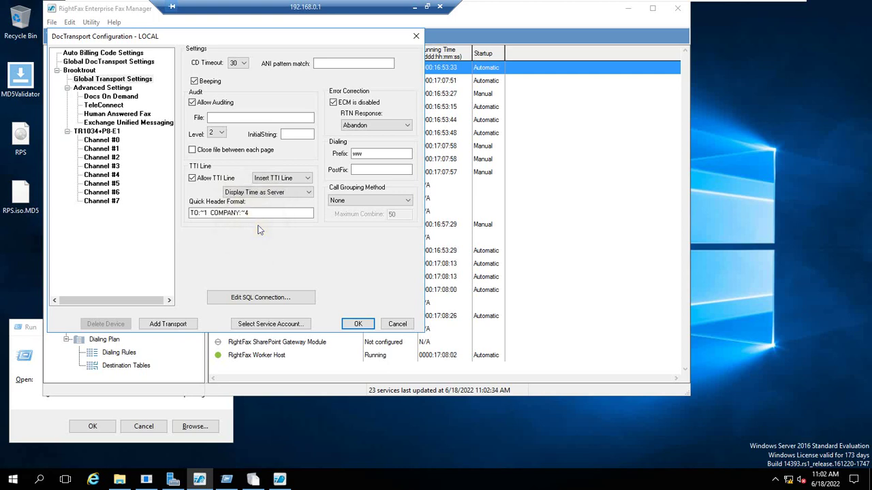
left_click(260, 214)
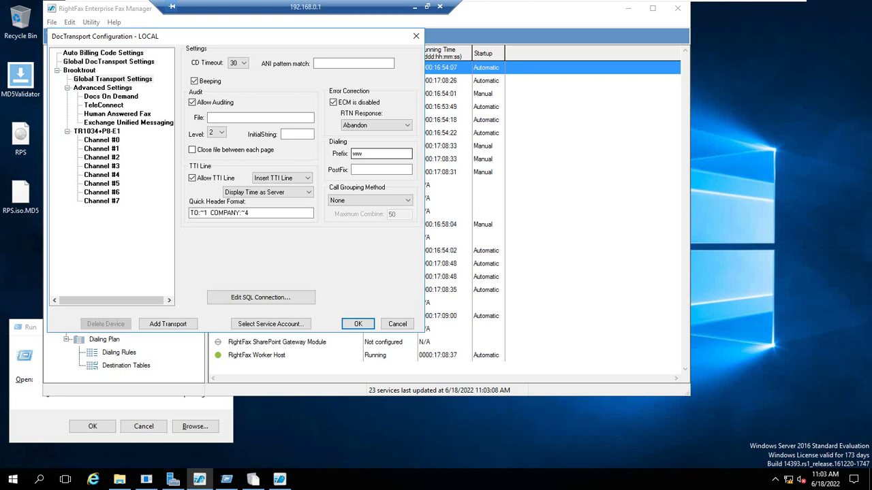
Step: Examine the dialing postfix field and the available call grouping methods, leaving the method at None
left_click(377, 173)
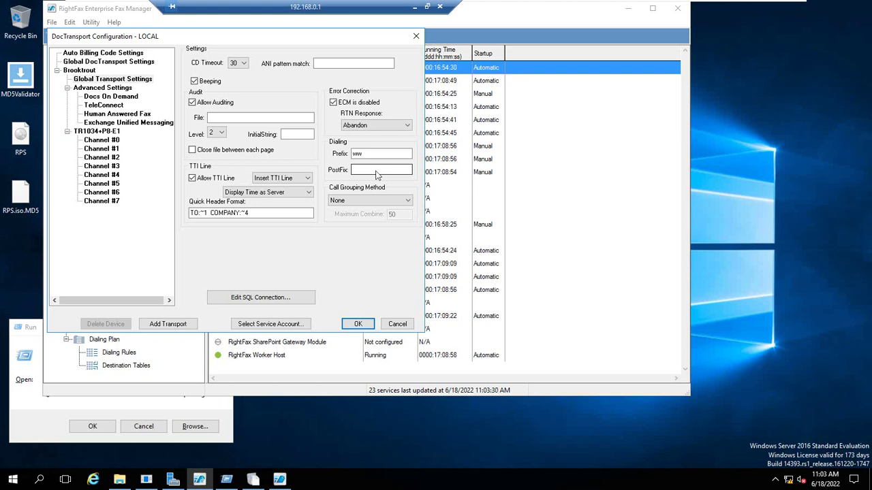
left_click(386, 200)
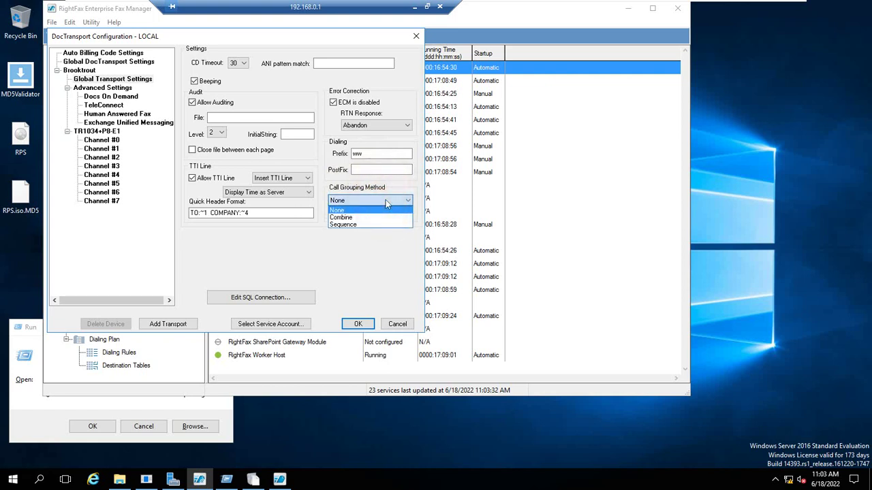
left_click(358, 246)
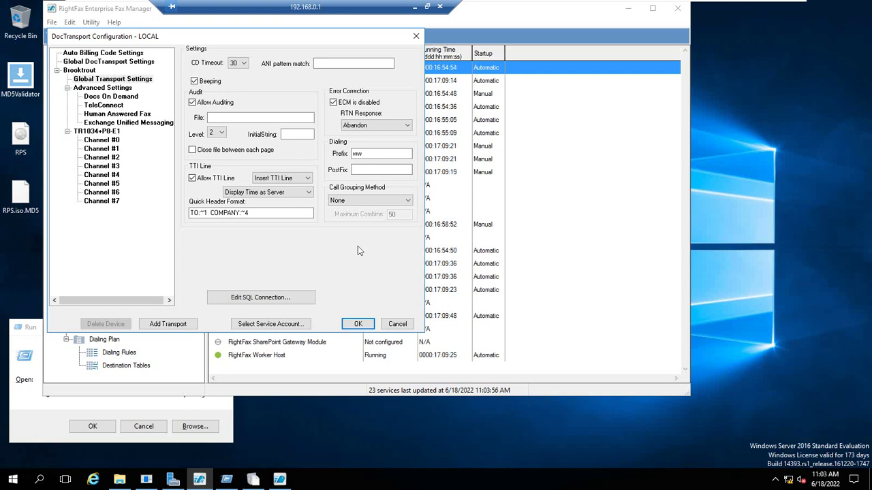
left_click(394, 200)
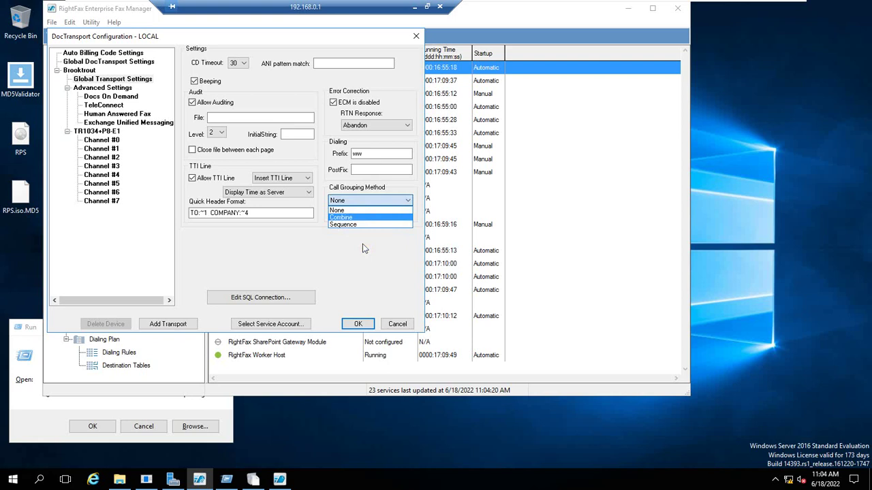
left_click(364, 248)
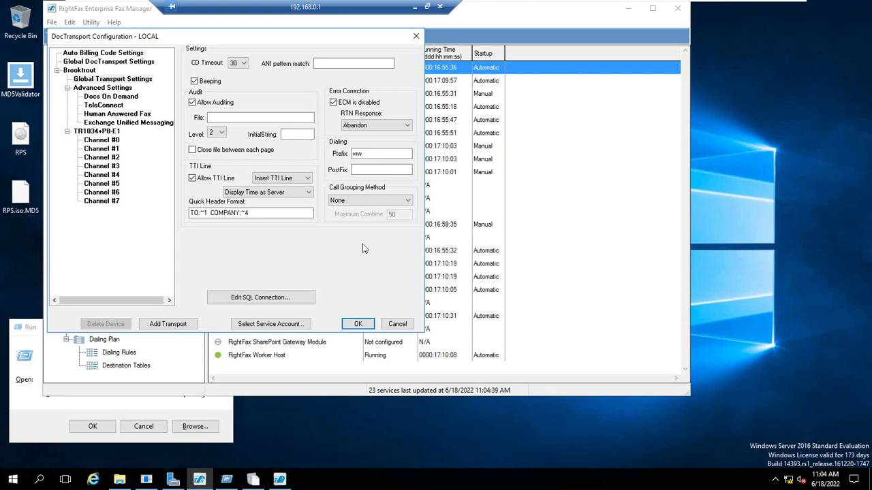
Step: Examine the Brooktrout branch of the configuration tree and the transport types available to add, without adding another transport
left_click(146, 80)
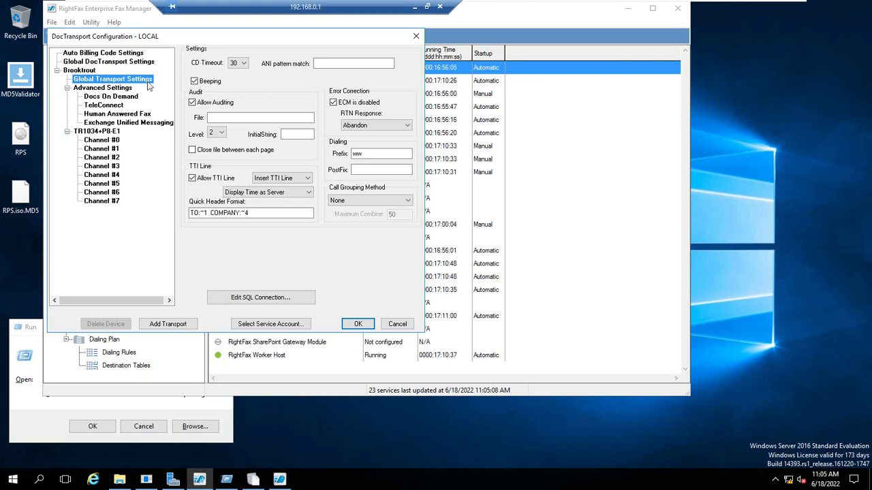
left_click(87, 72)
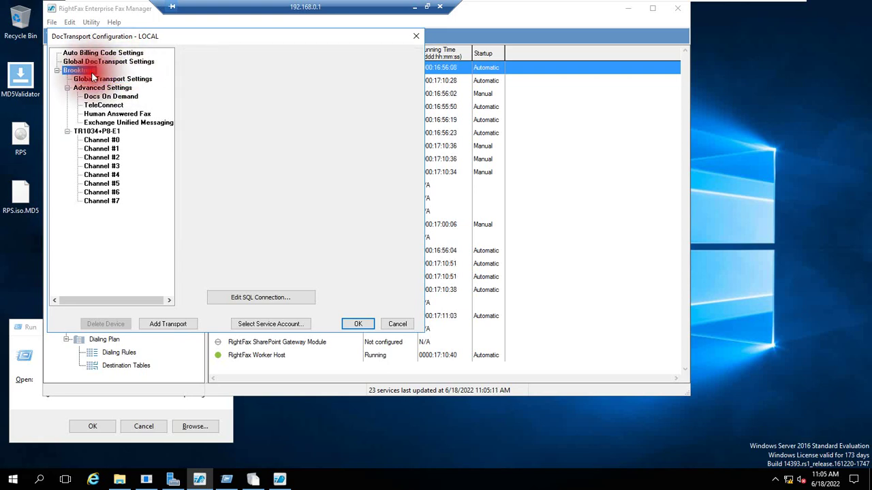
double_click(93, 74)
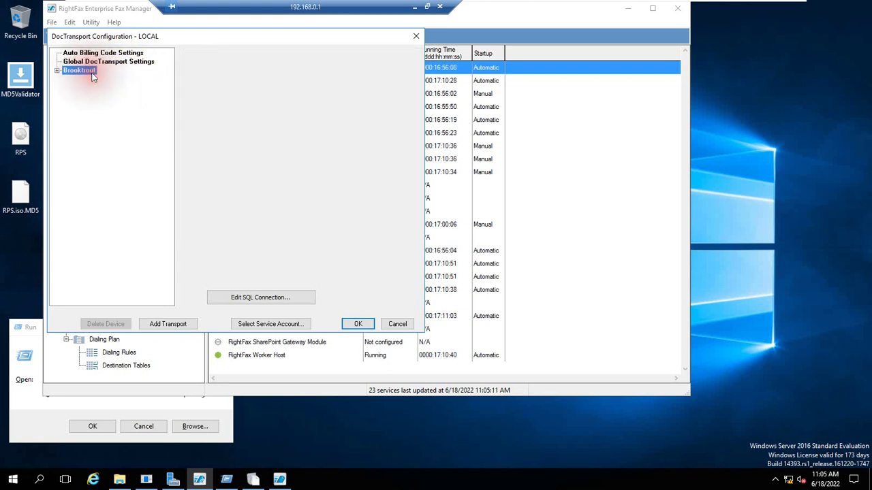
left_click(58, 70)
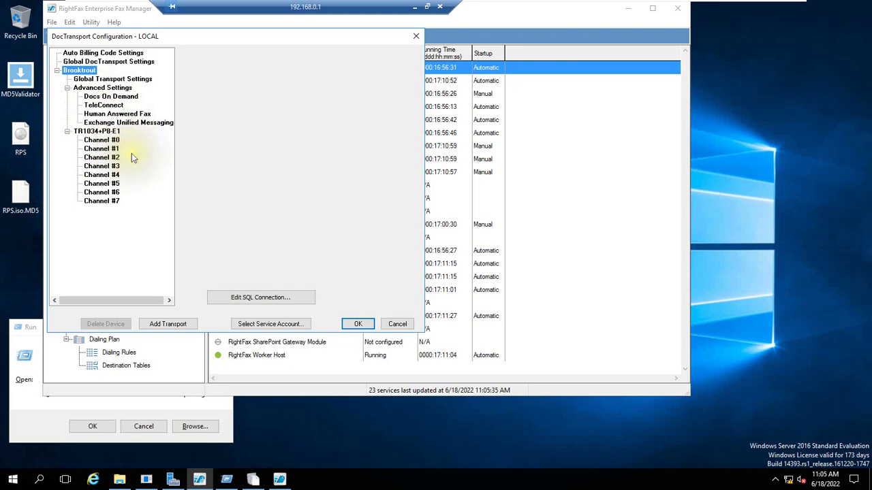
left_click(164, 324)
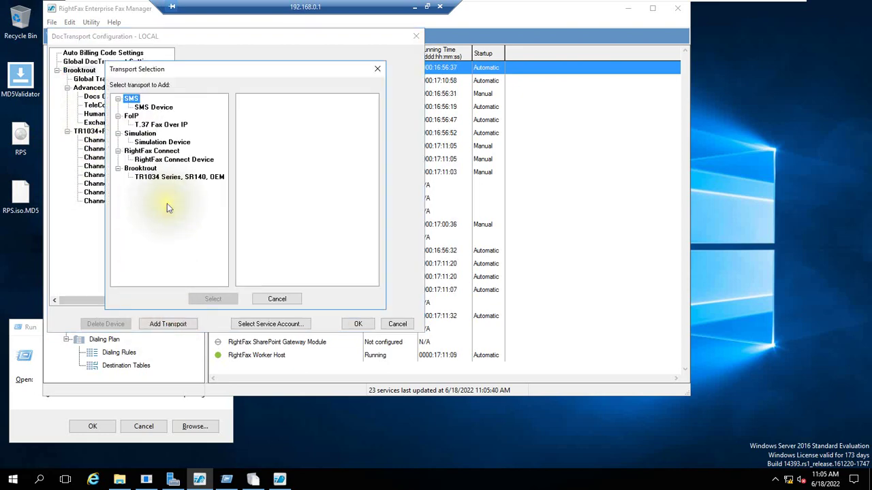
left_click(153, 169)
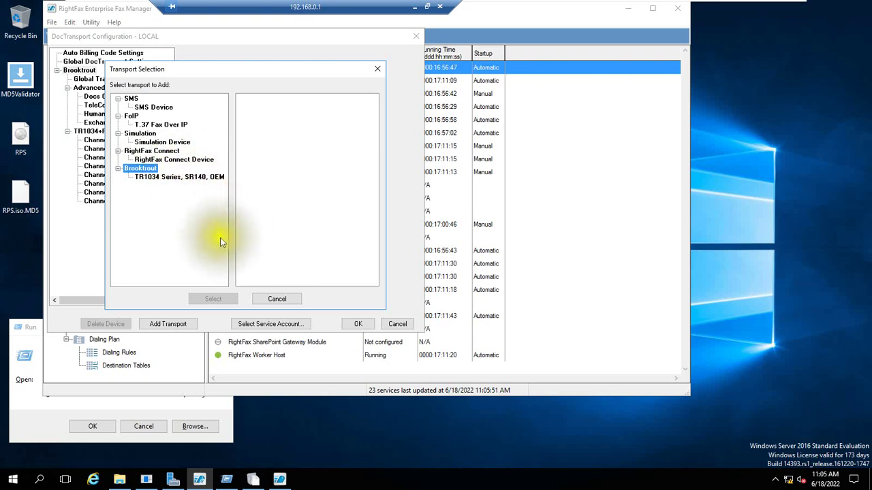
left_click(281, 297)
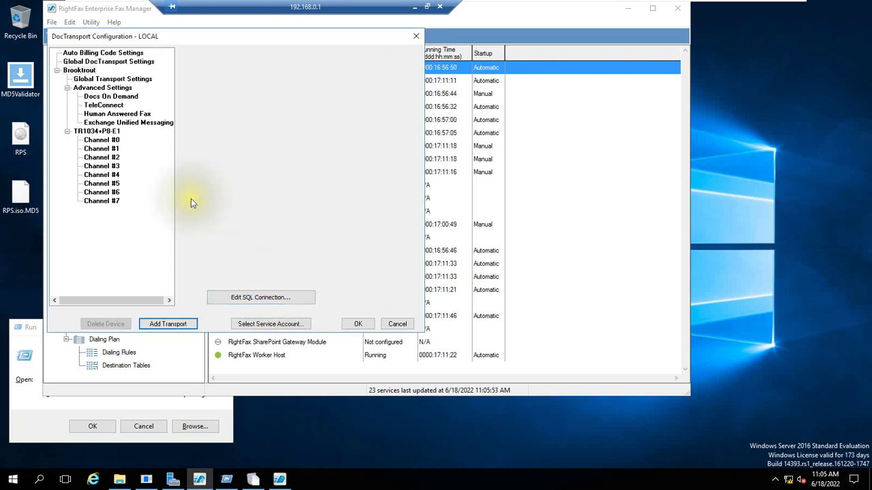
Step: Examine the Exchange Unified Messaging, Channel #0 and Global DocTransport settings, ending on the Docs On Demand page under the Brooktrout Advanced Settings
left_click(128, 124)
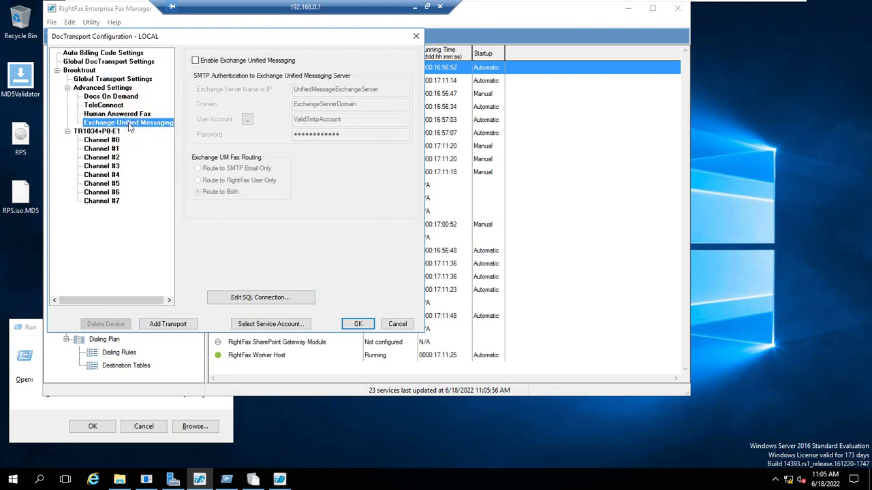
left_click(113, 141)
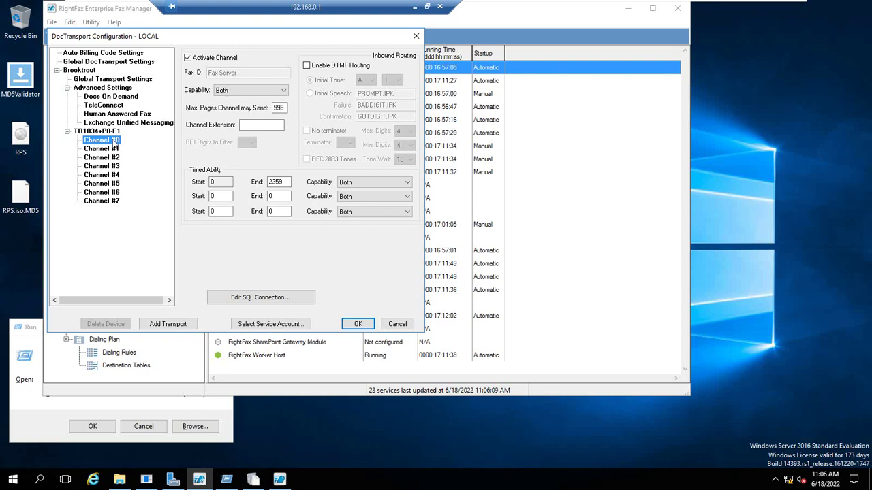
left_click(86, 62)
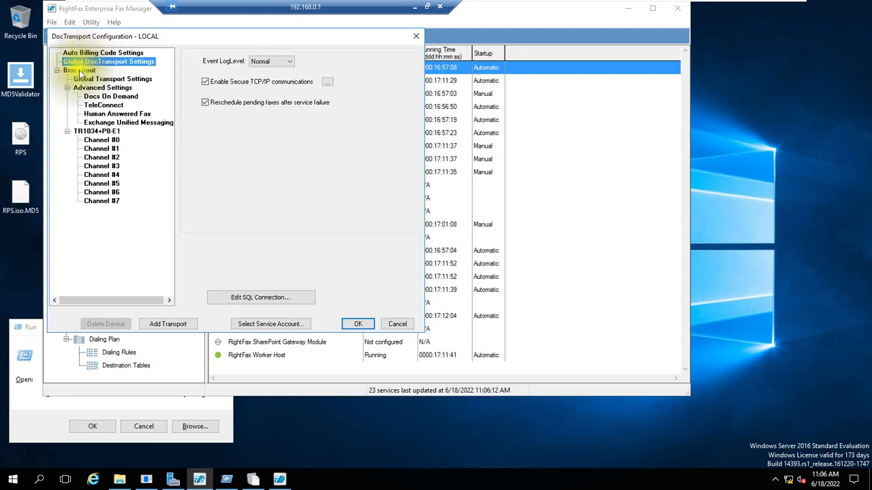
left_click(80, 71)
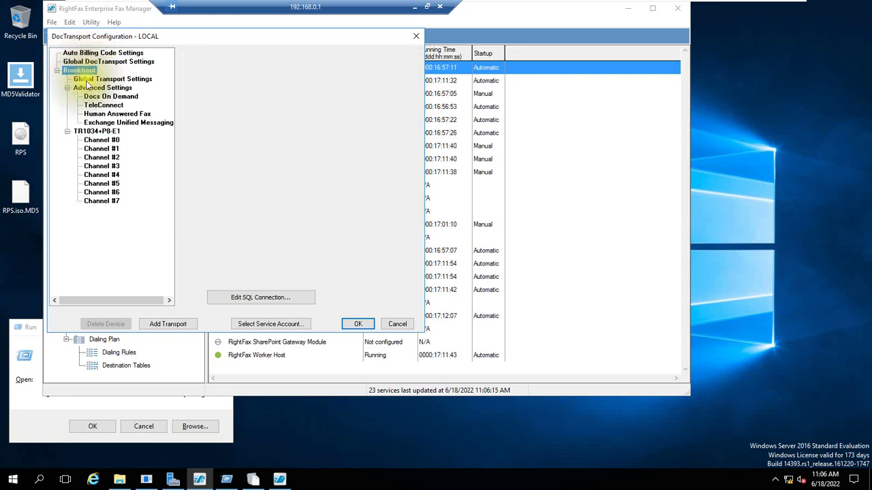
left_click(87, 81)
left_click(89, 88)
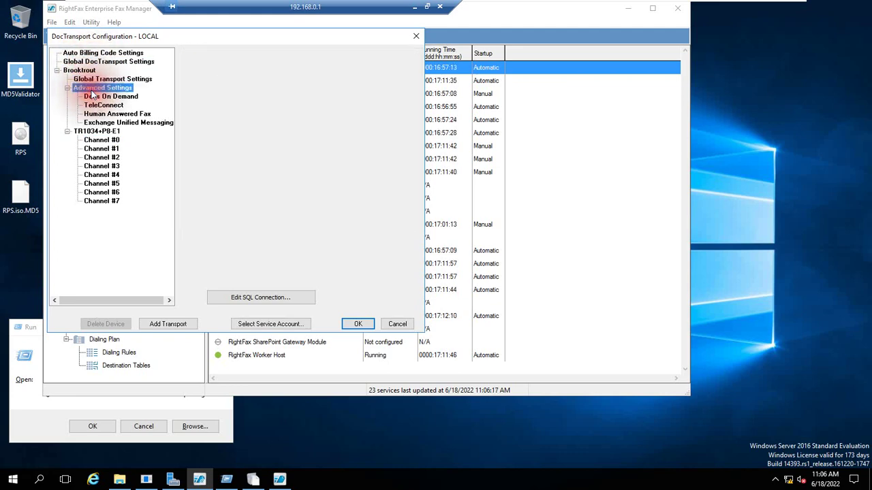
left_click(108, 97)
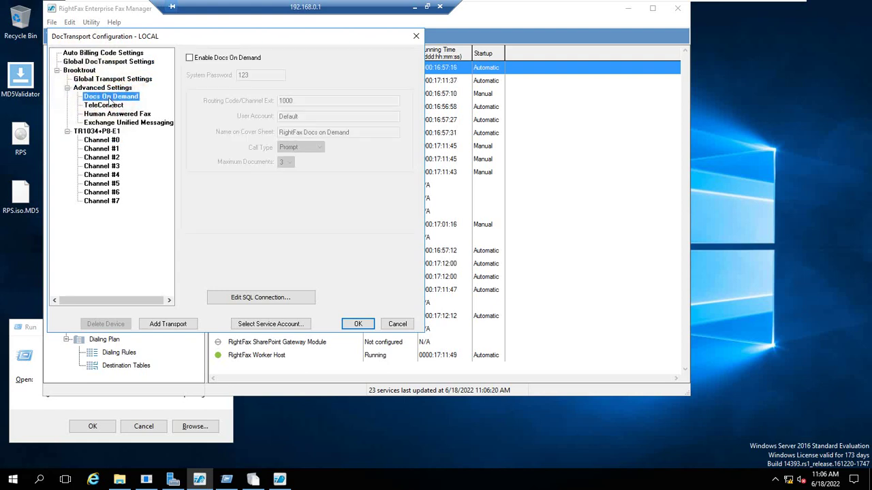
key("Up")
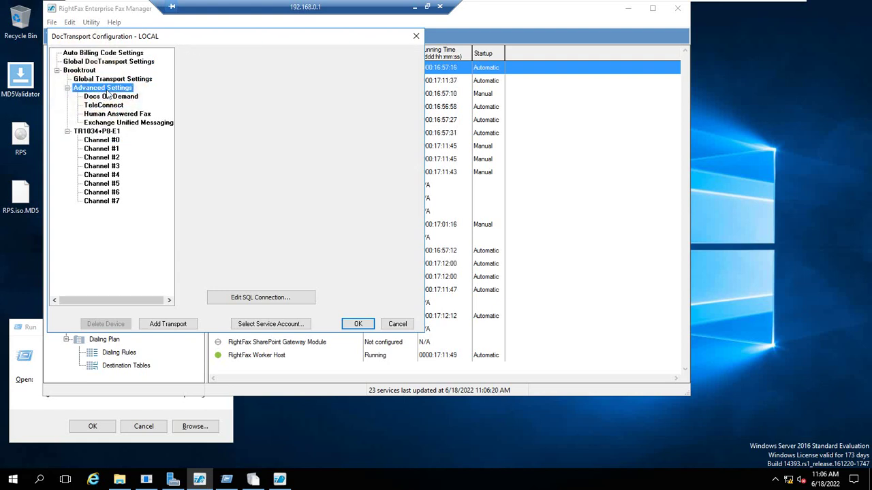
key("Down")
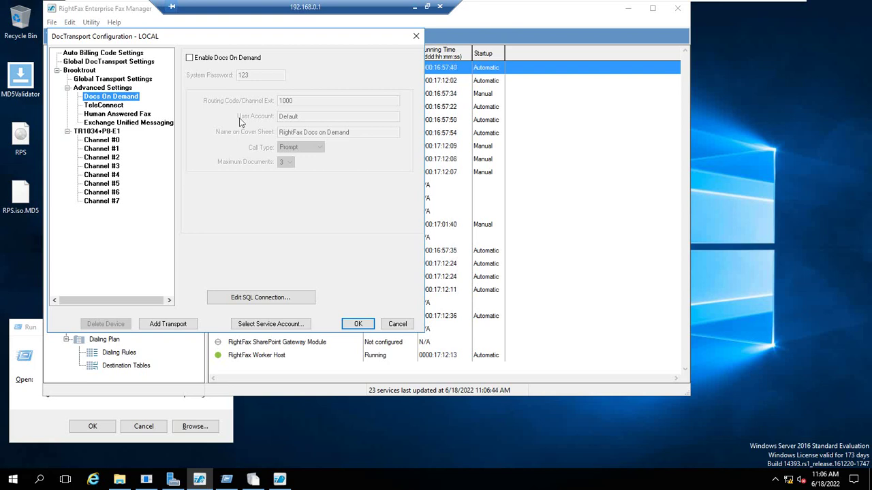
Step: Examine the TR1034+P8-E1 board settings and the capability choices of Channel #3, leaving the capability at Both
left_click(97, 131)
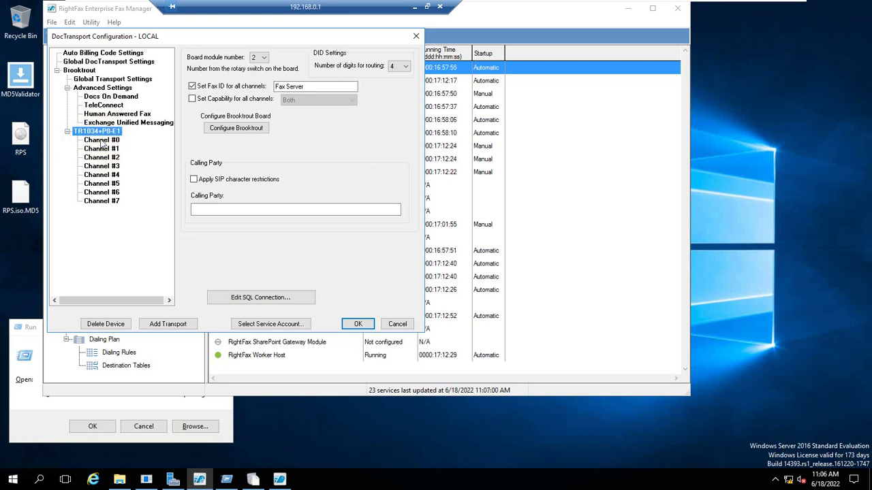
left_click(101, 167)
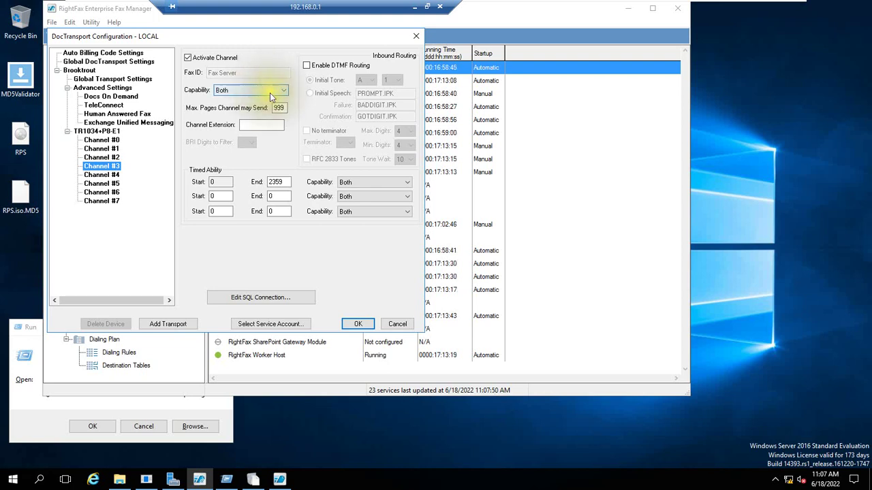
left_click(270, 91)
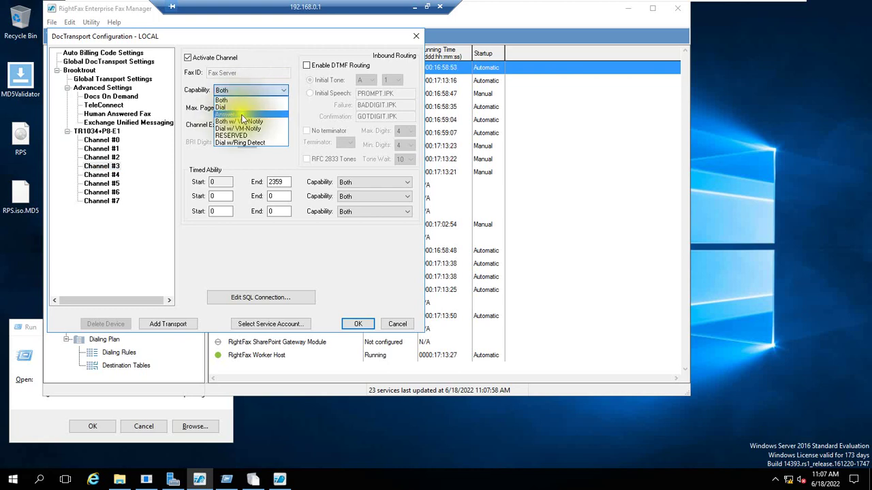
left_click(187, 152)
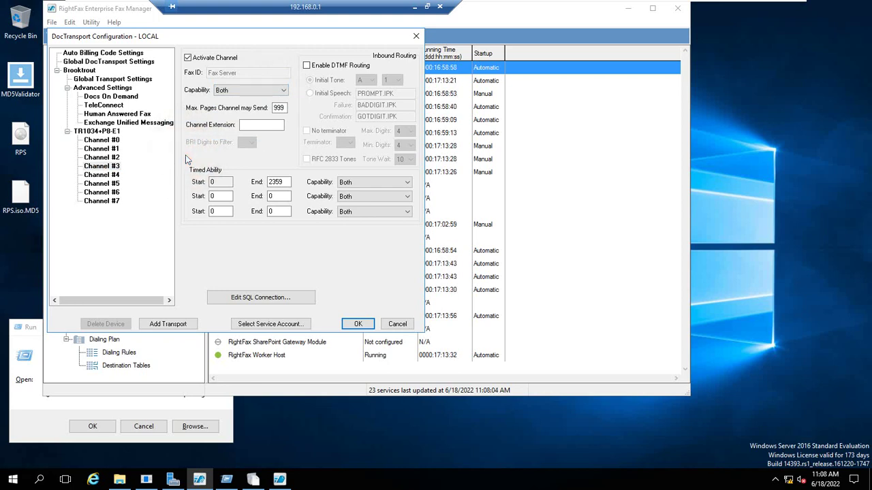
left_click(264, 91)
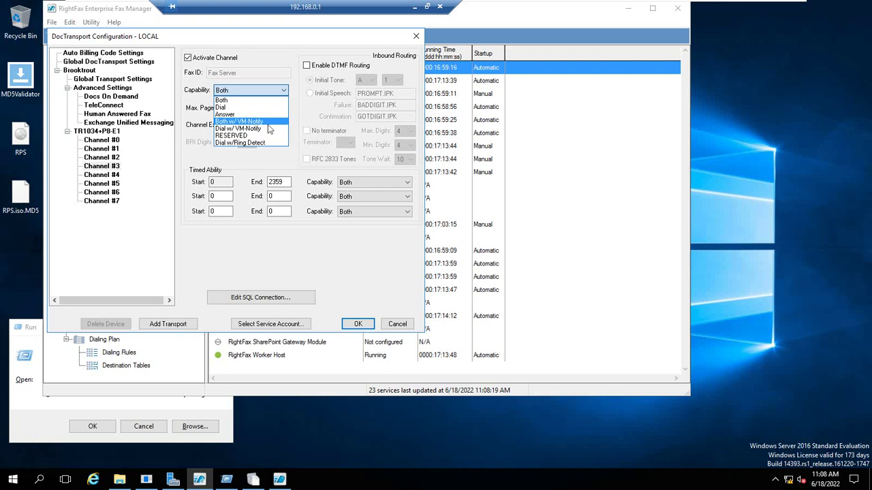
left_click(202, 153)
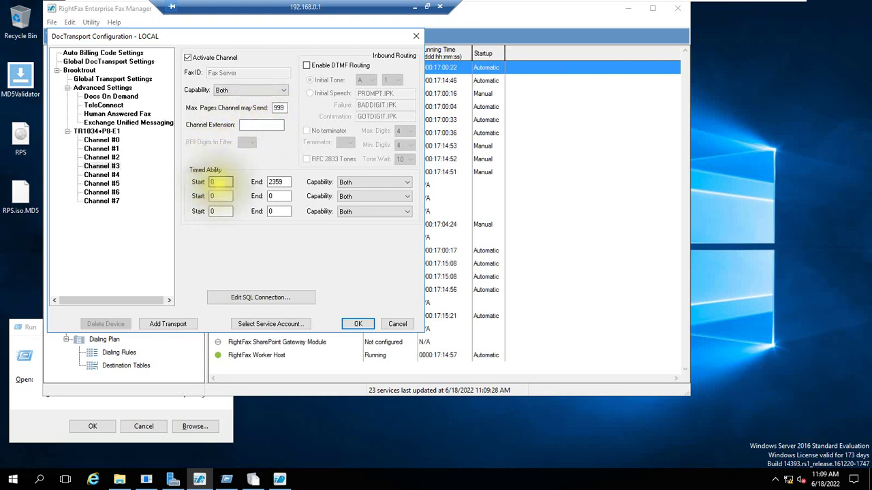
Step: Review Channel #3's first timed ability period and set its end time to 0659
left_click(278, 182)
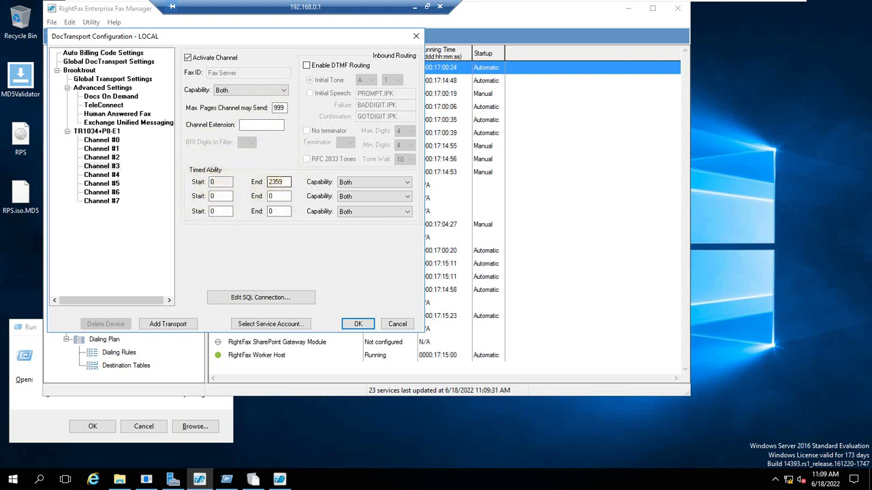
left_click(350, 181)
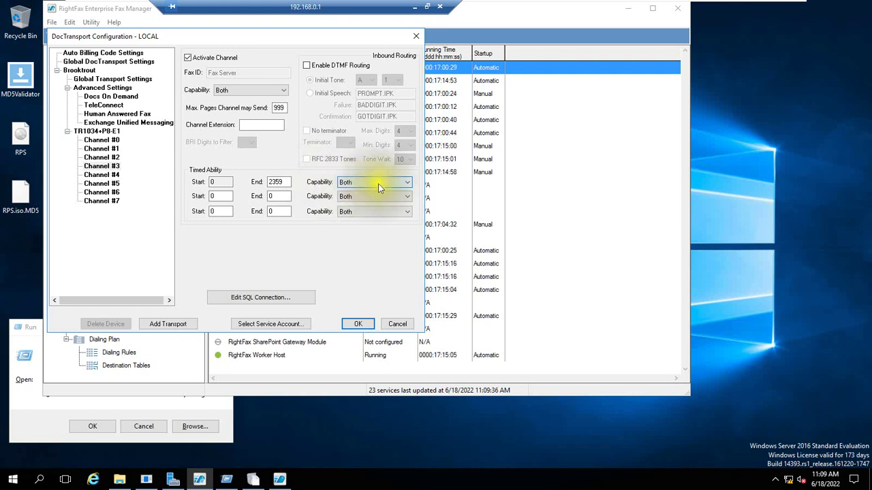
left_click(378, 183)
left_click(379, 185)
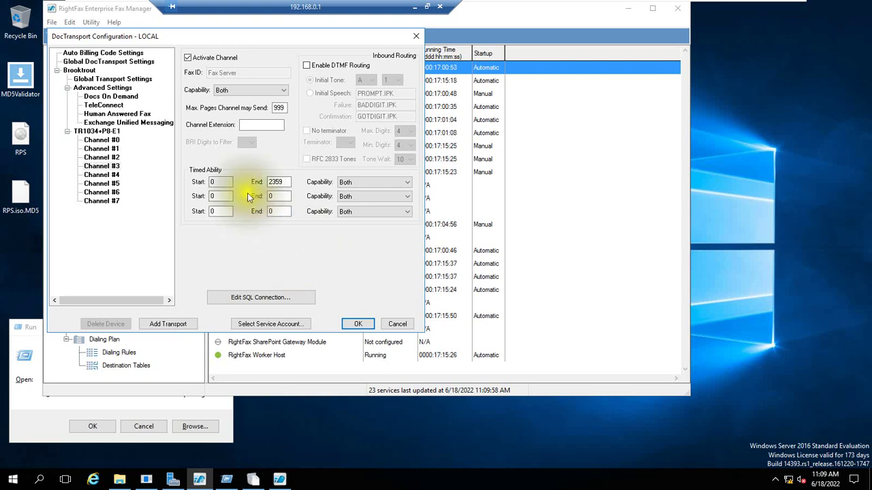
left_click(218, 183)
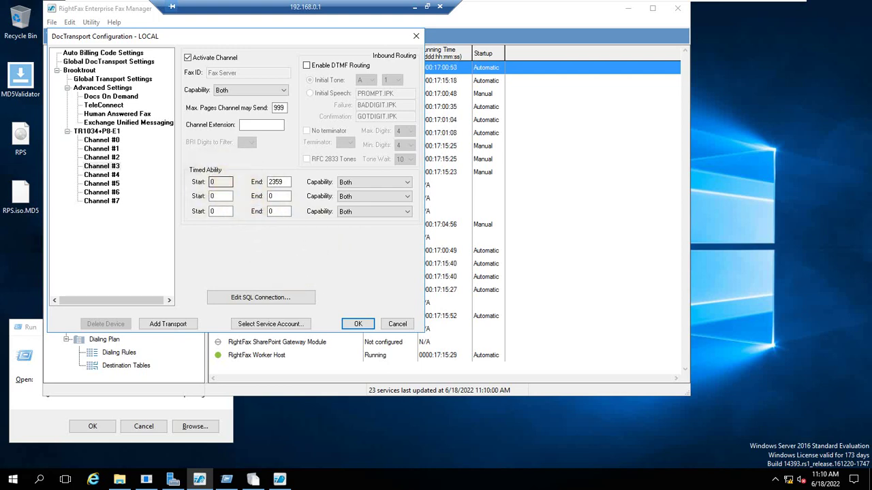
double_click(278, 182)
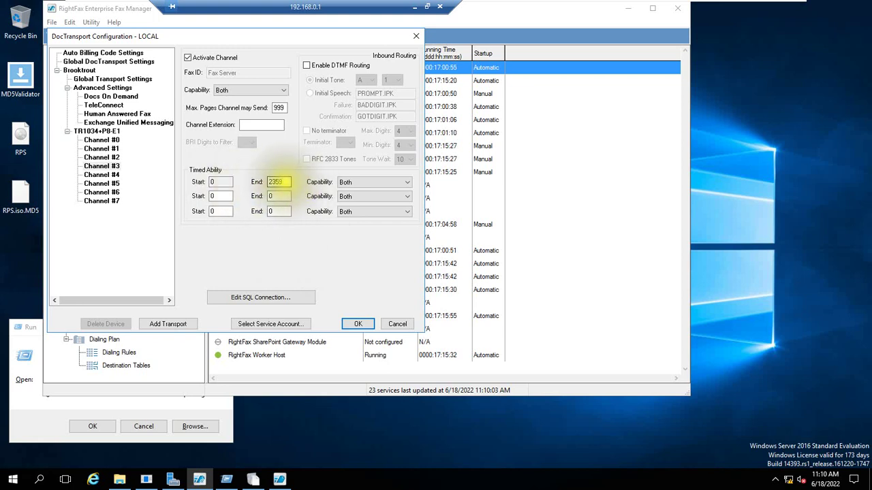
left_click(279, 182)
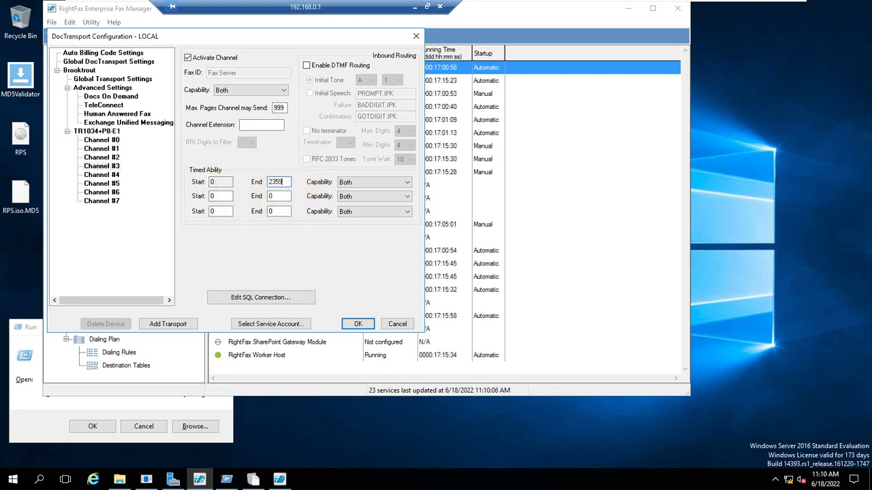
key("BackSpace")
key("BackSpace")
key("BackSpace")
key("BackSpace")
type("0659")
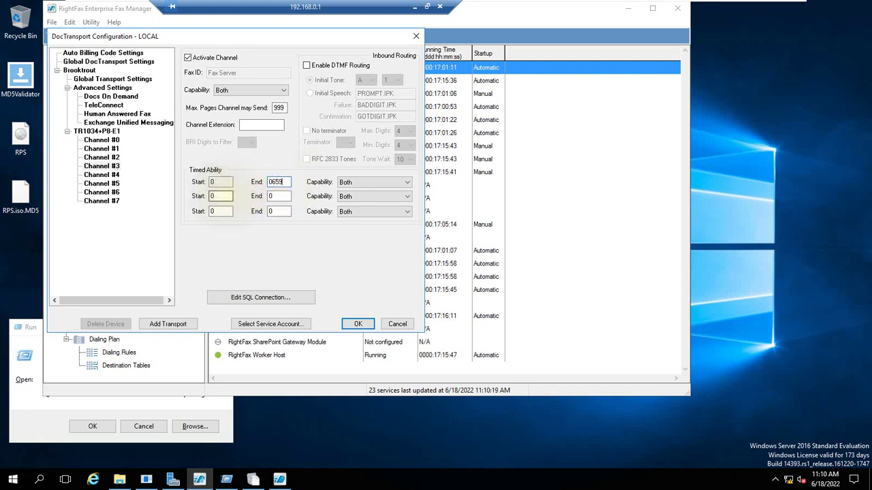
Step: Set Channel #3's second timed ability period to start at 700 and end at 1759
left_click(220, 195)
type("700")
left_click(276, 196)
type("2359")
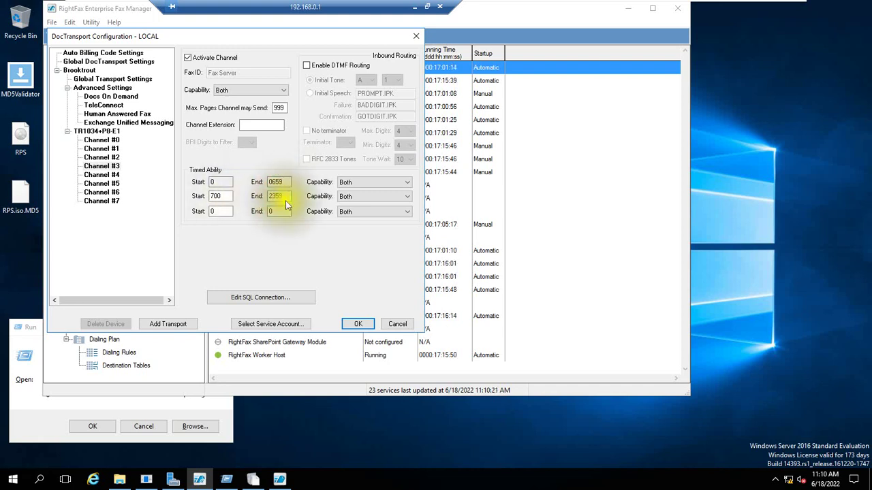
left_click(278, 196)
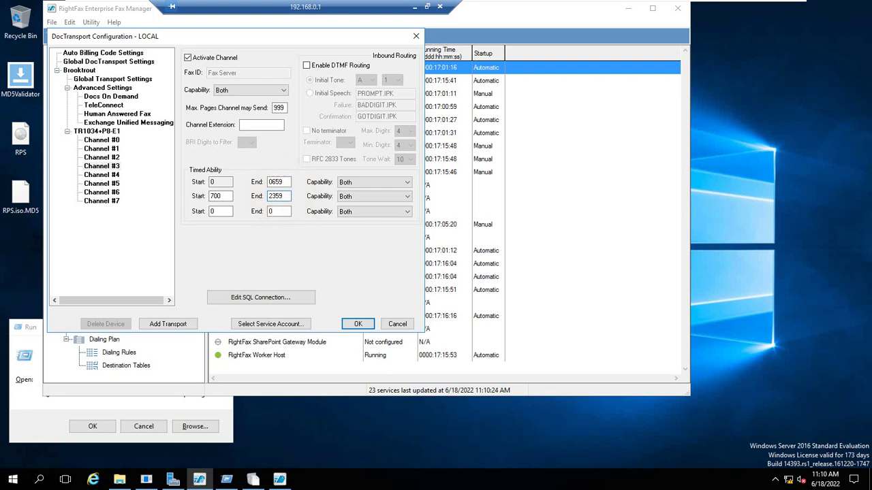
key("BackSpace")
key("BackSpace")
key("BackSpace")
key("BackSpace")
type("1759")
Step: Set Channel #3's third timed ability period to start at 1800 and end at 2359
key("Tab")
key("Tab")
type("1800")
key("Tab")
type("2359")
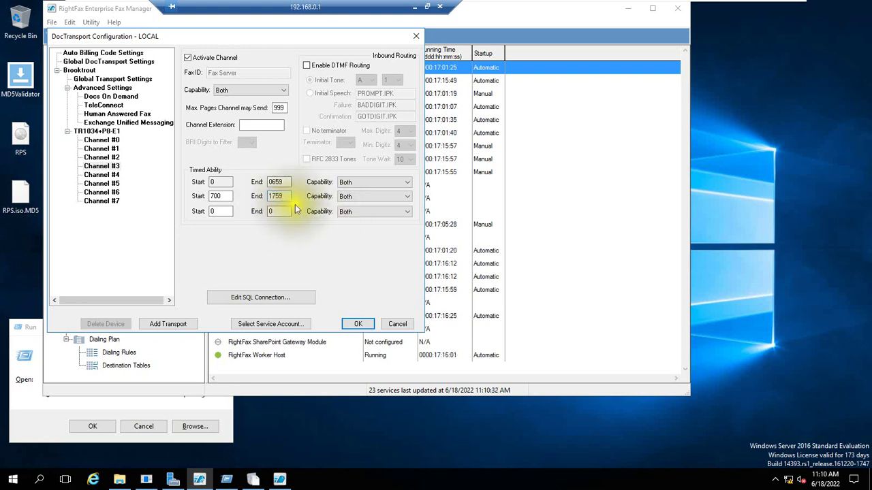
Step: Set the second timed ability period's capability to Answer and review the third period, leaving its capability at Both
left_click(359, 196)
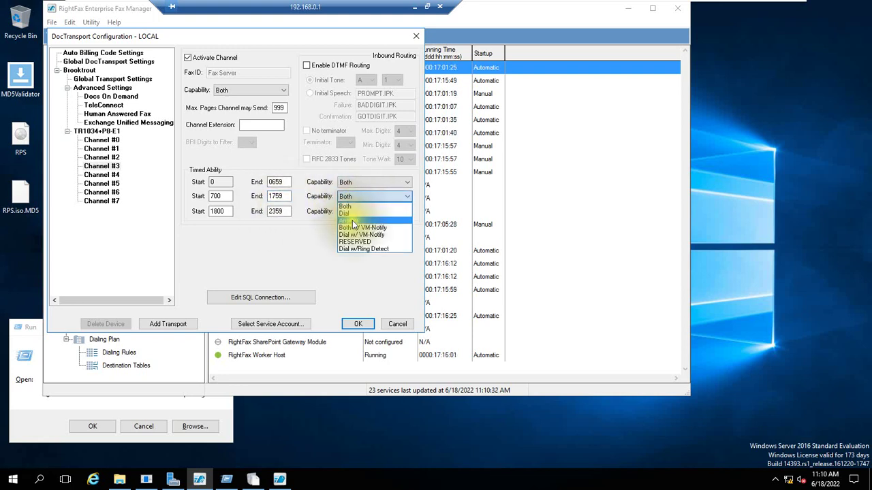
left_click(351, 220)
left_click(222, 212)
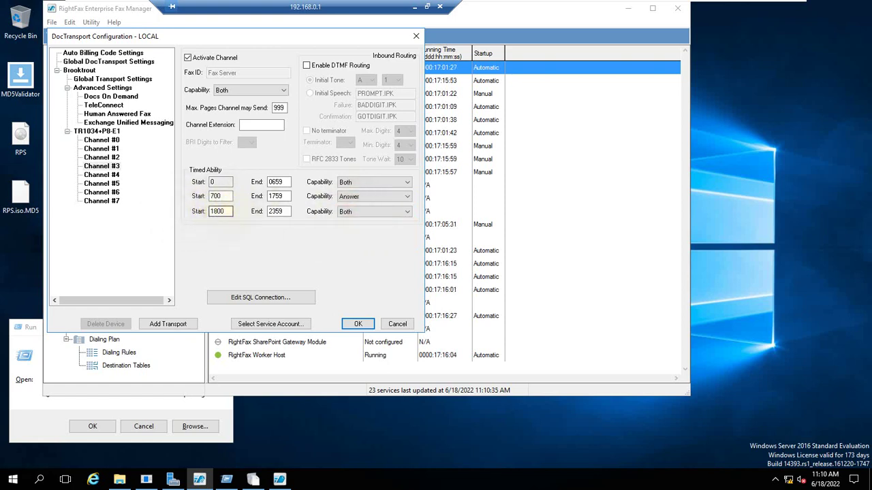
left_click(276, 214)
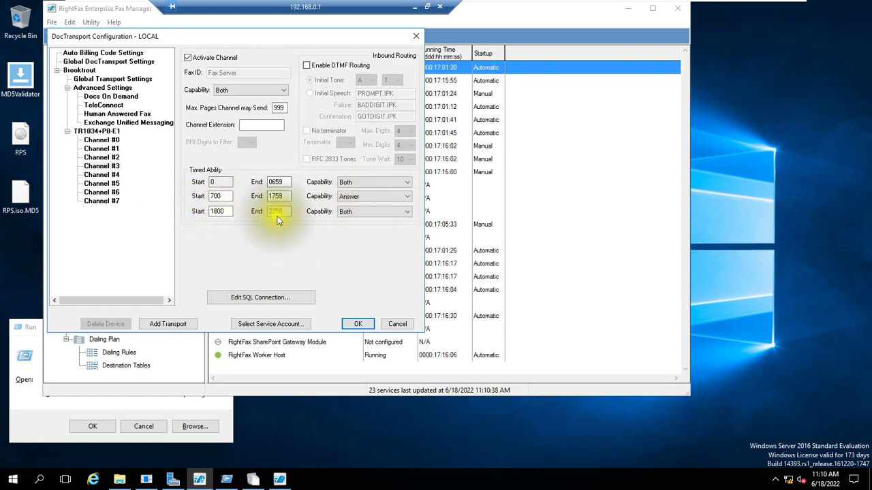
left_click(351, 216)
left_click(321, 238)
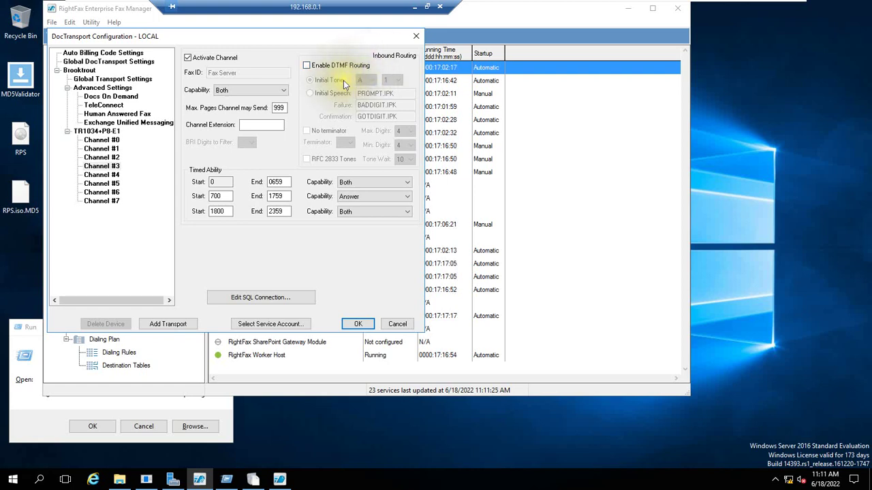
Step: Enable DTMF routing for Channel #3 and examine the two initial tone lists, keeping A and 1
left_click(306, 65)
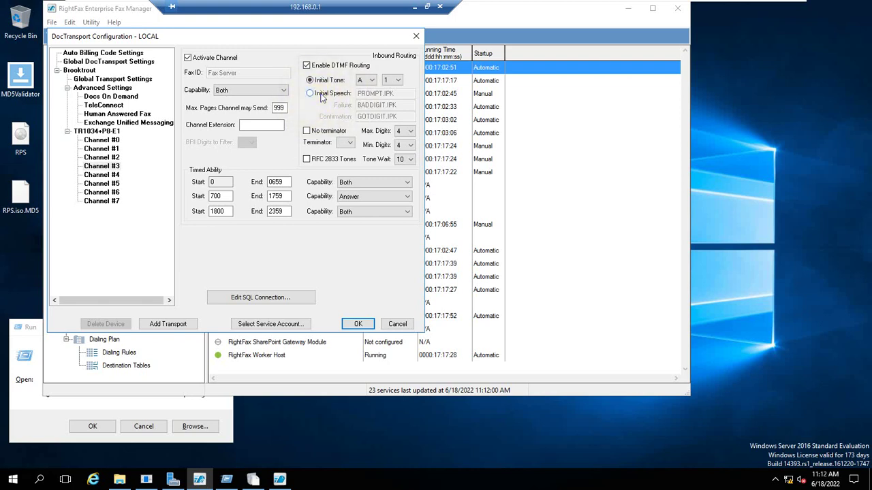
left_click(366, 80)
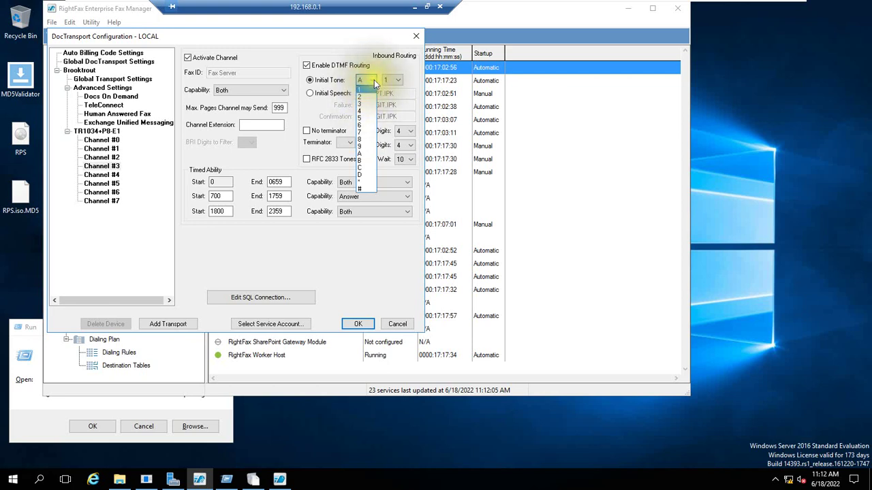
left_click(371, 80)
left_click(393, 80)
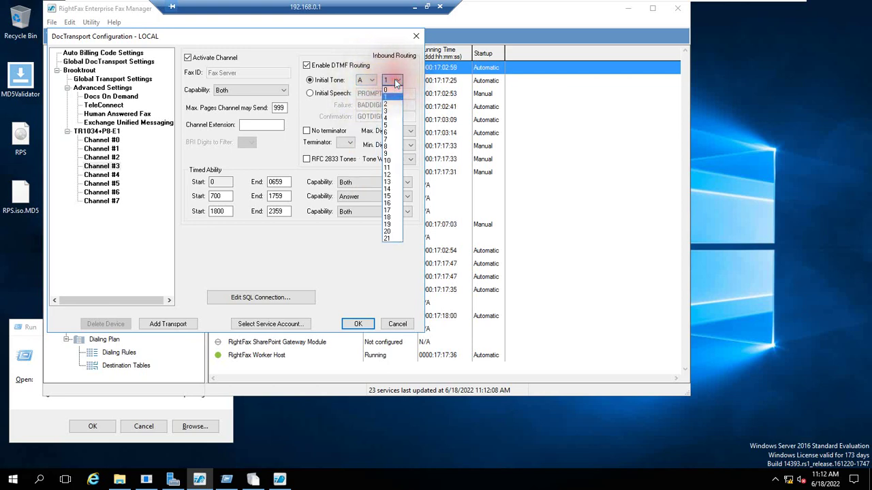
left_click(394, 81)
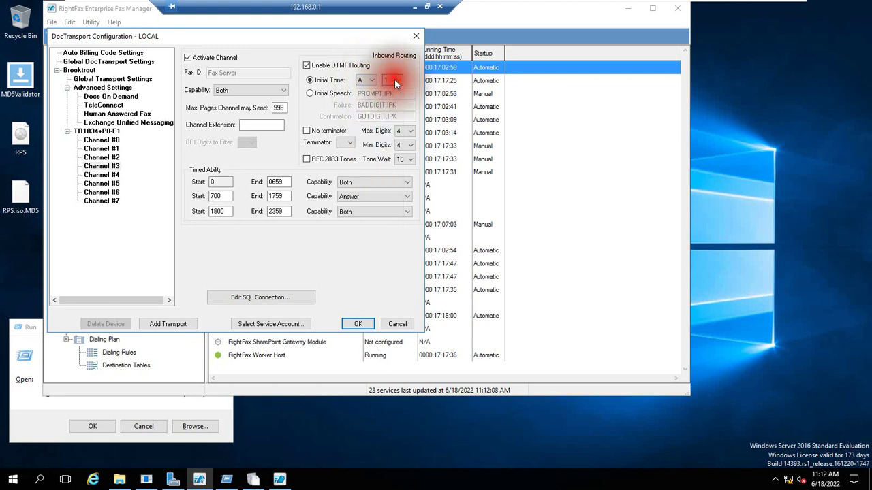
Step: Switch Channel #3's DTMF routing prompt from Initial Tone to Initial Speech
left_click(331, 97)
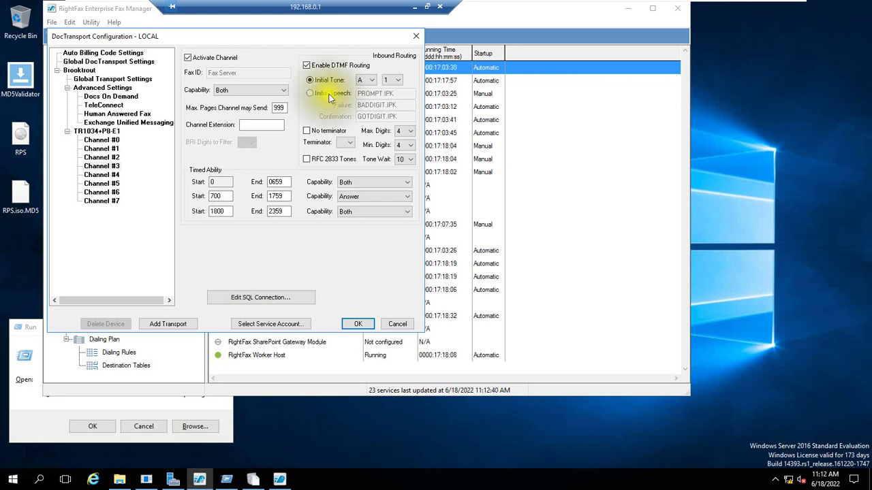
left_click(330, 97)
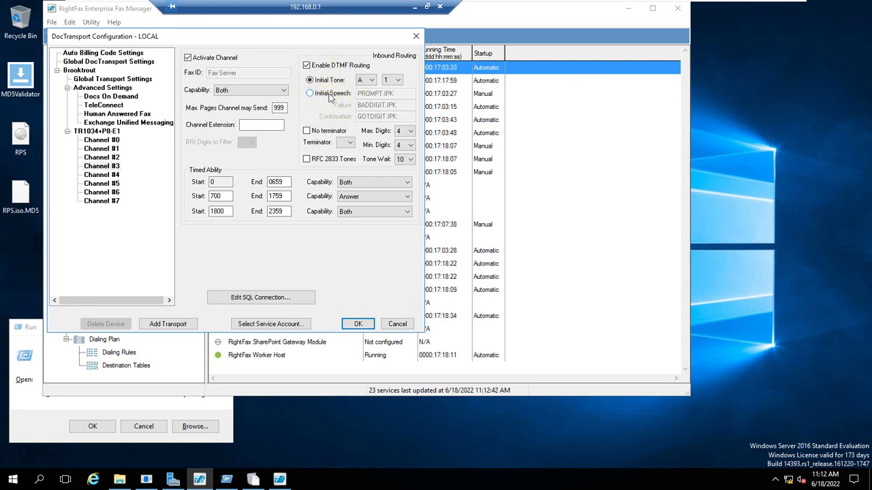
left_click(329, 96)
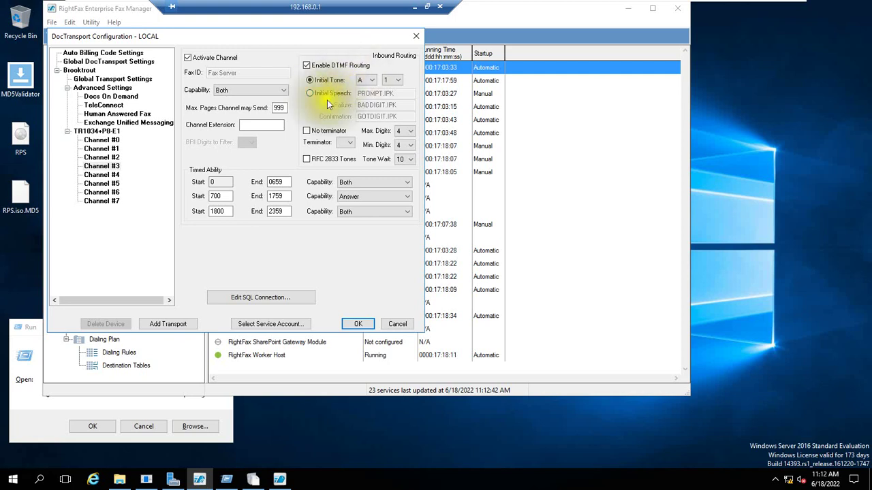
left_click(353, 91)
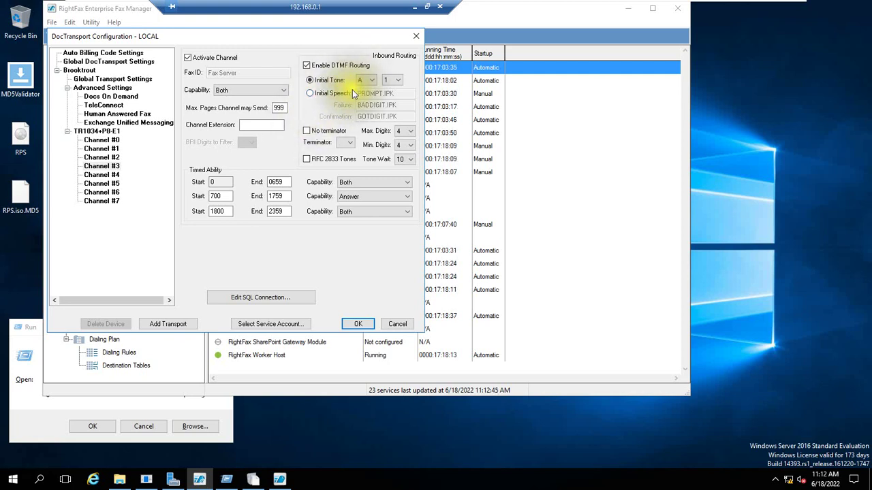
left_click(326, 128)
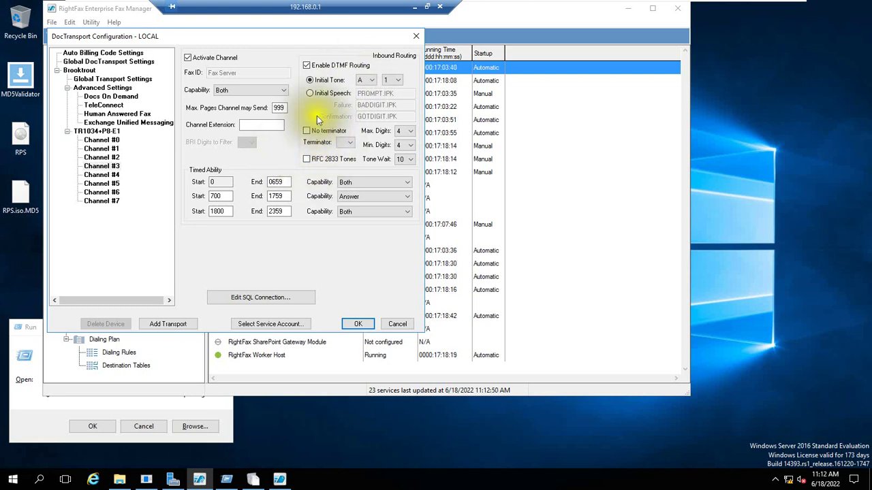
left_click(310, 94)
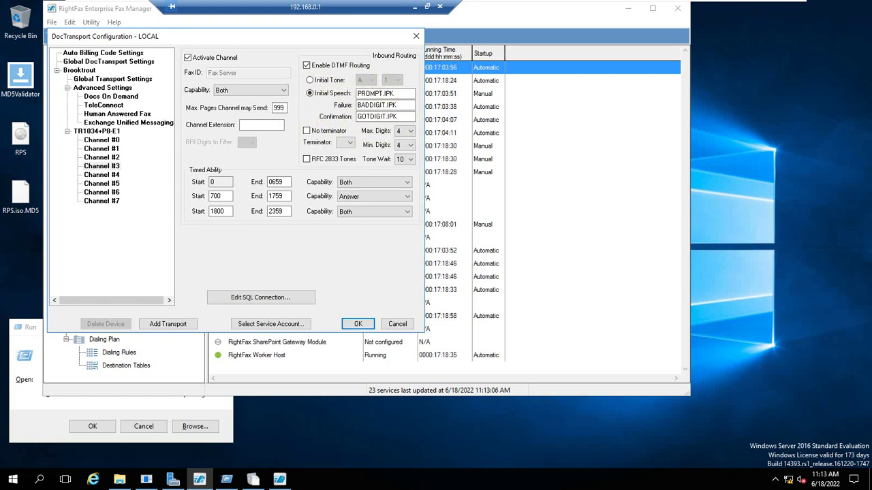
Step: Examine the No terminator option and the terminator character choices for DTMF routing, leaving No terminator disabled
left_click(310, 131)
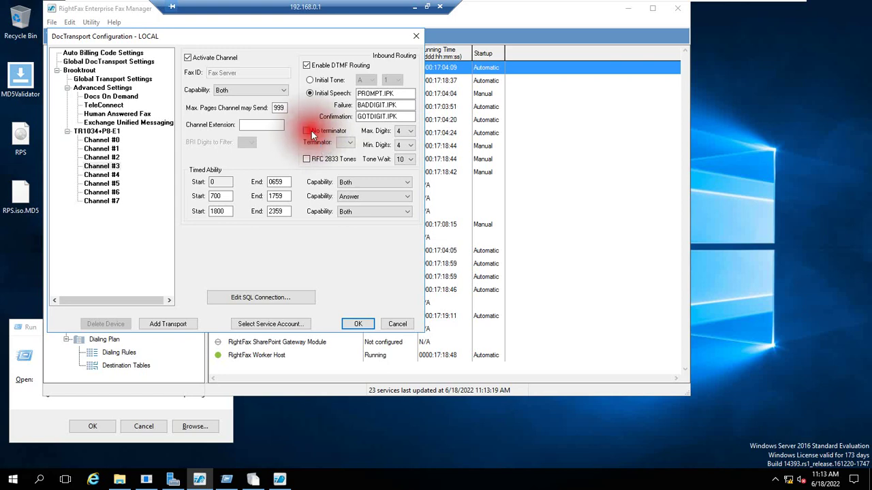
left_click(312, 131)
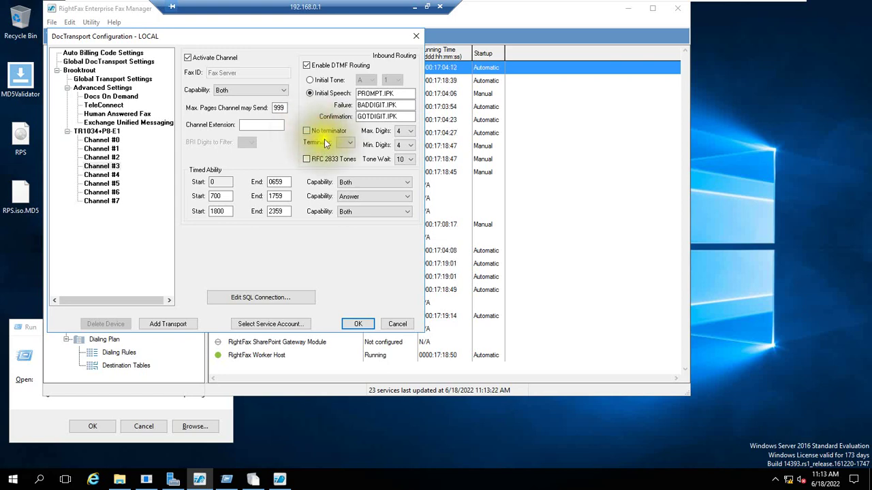
left_click(346, 151)
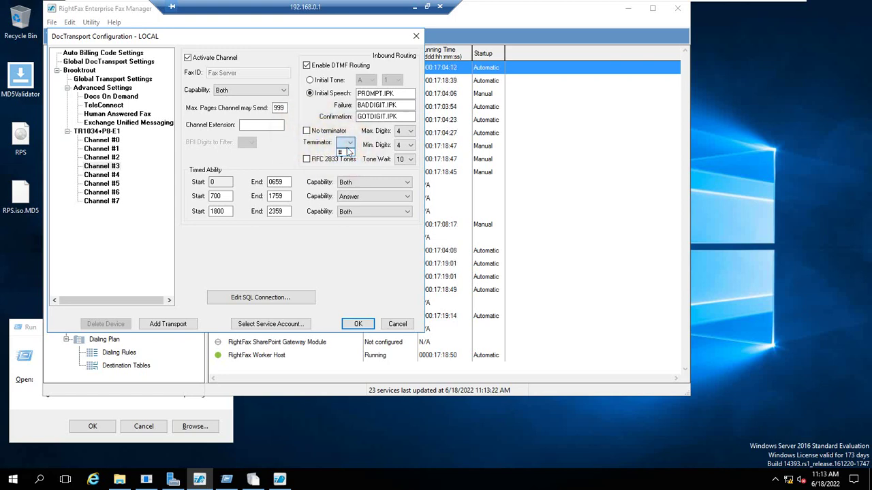
left_click(348, 152)
left_click(307, 131)
left_click(307, 131)
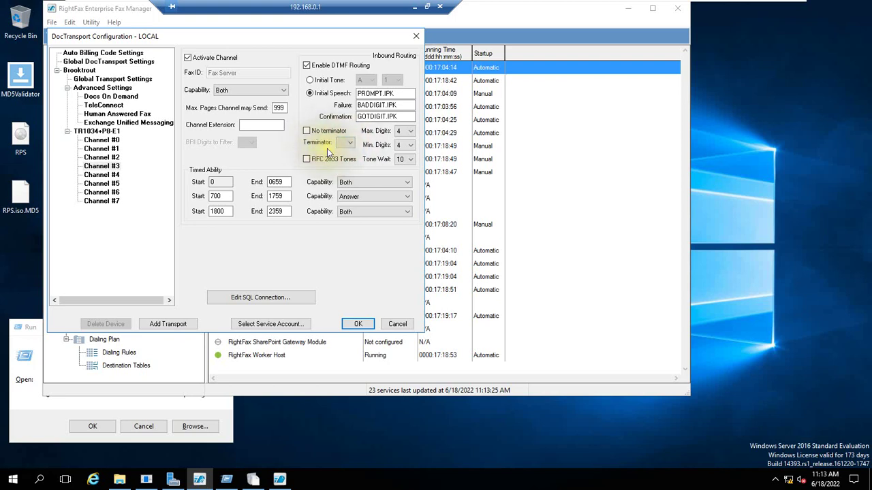
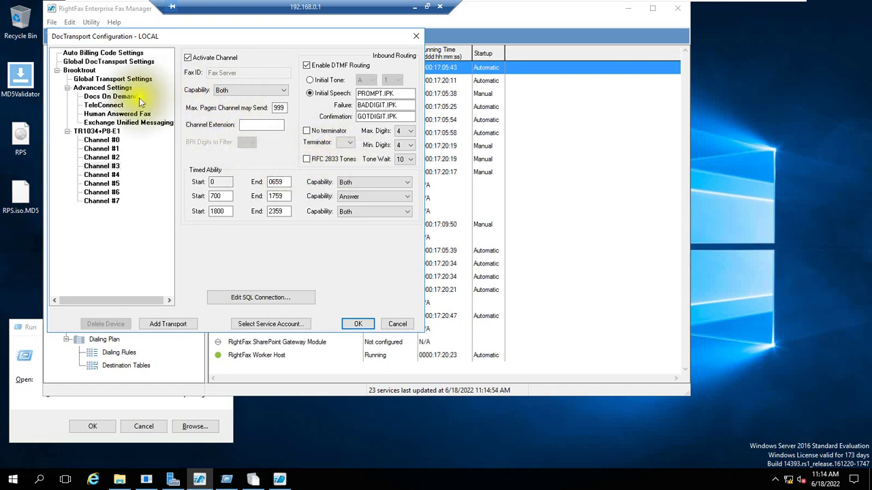
Step: Enable Human Answered Fax in the Brooktrout advanced settings, keeping the calling mode Switch to Fax Mode if a Fax is detected
left_click(113, 87)
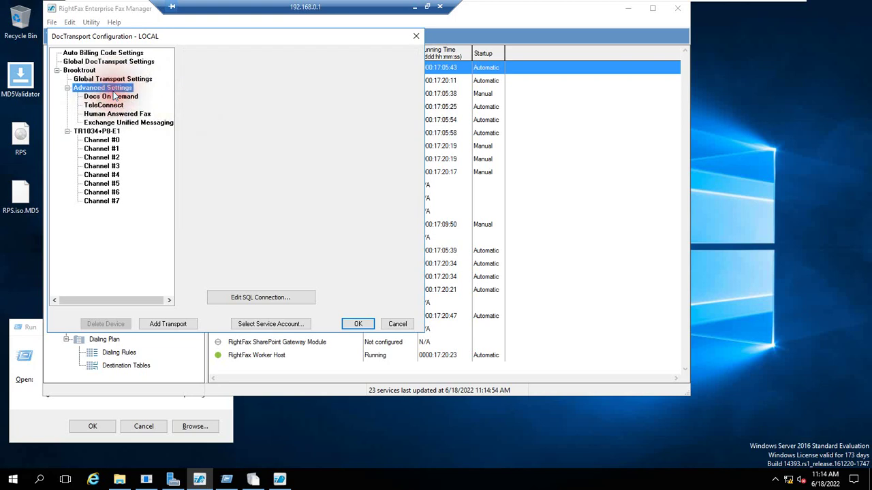
left_click(117, 114)
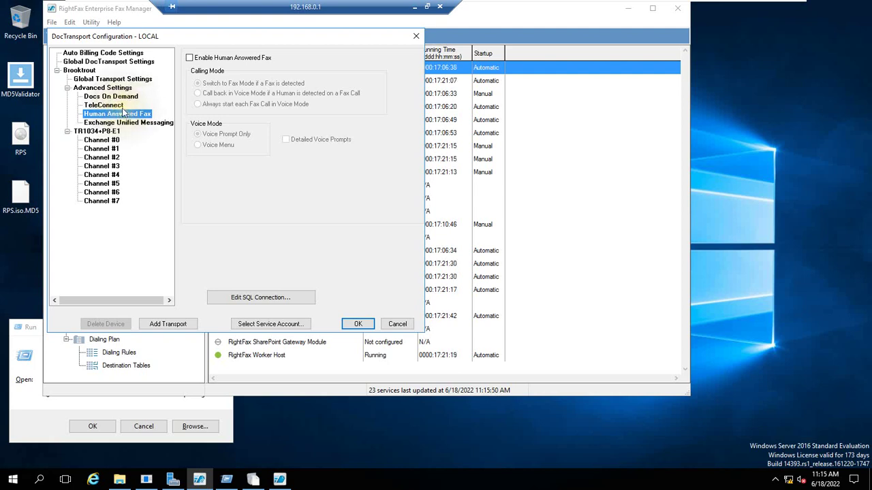
left_click(190, 58)
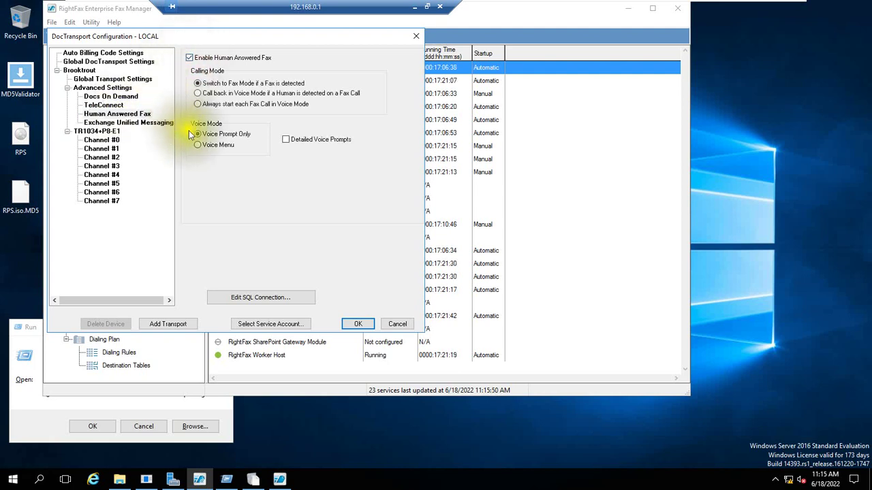
left_click(228, 75)
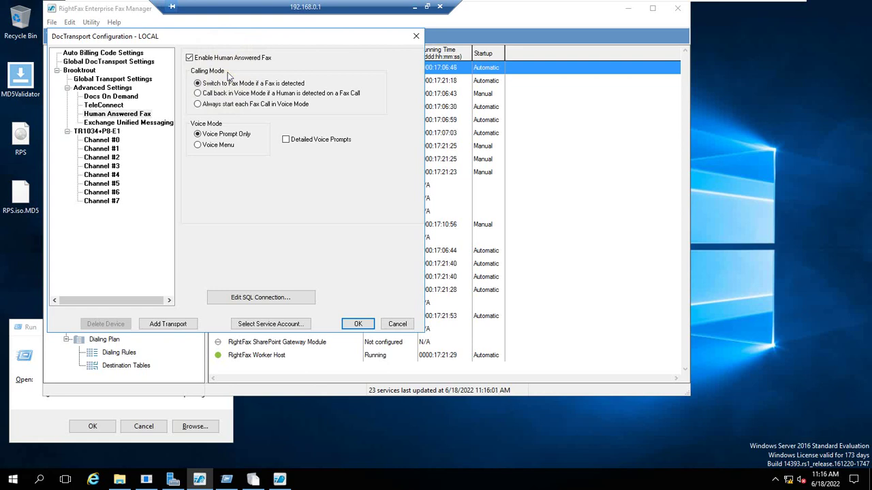
left_click(229, 75)
left_click(224, 84)
left_click(227, 83)
left_click(229, 84)
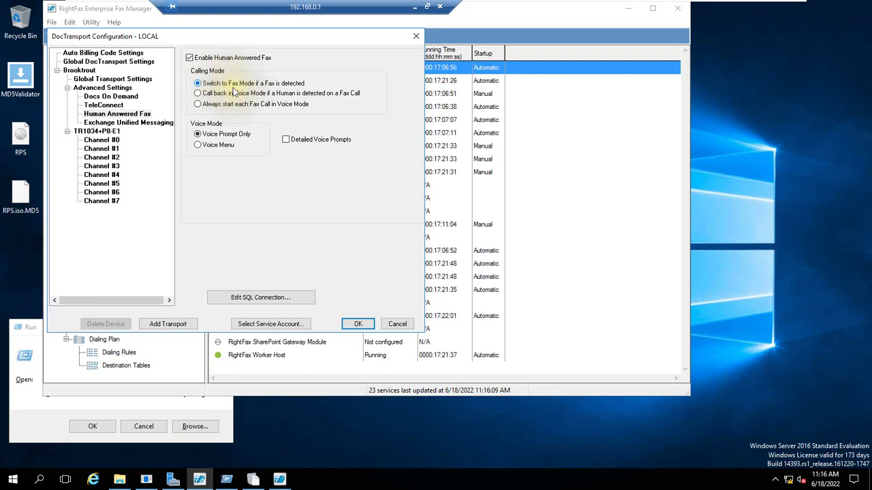
left_click(256, 84)
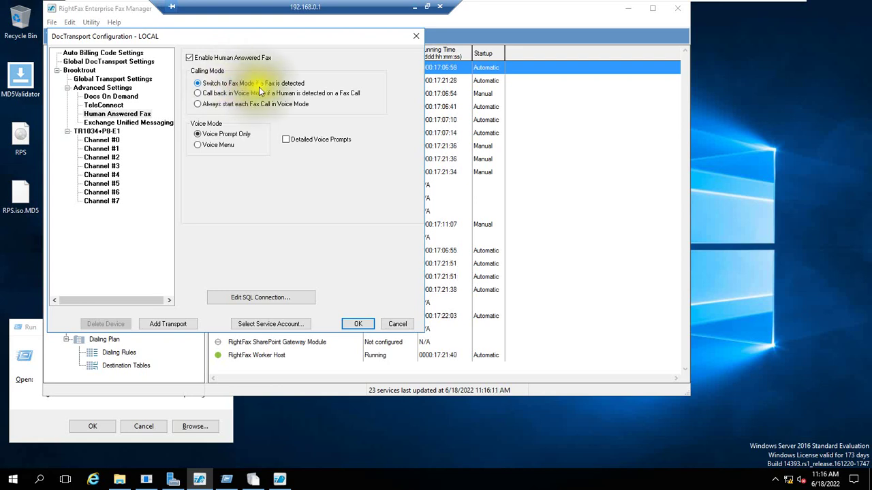
left_click(276, 85)
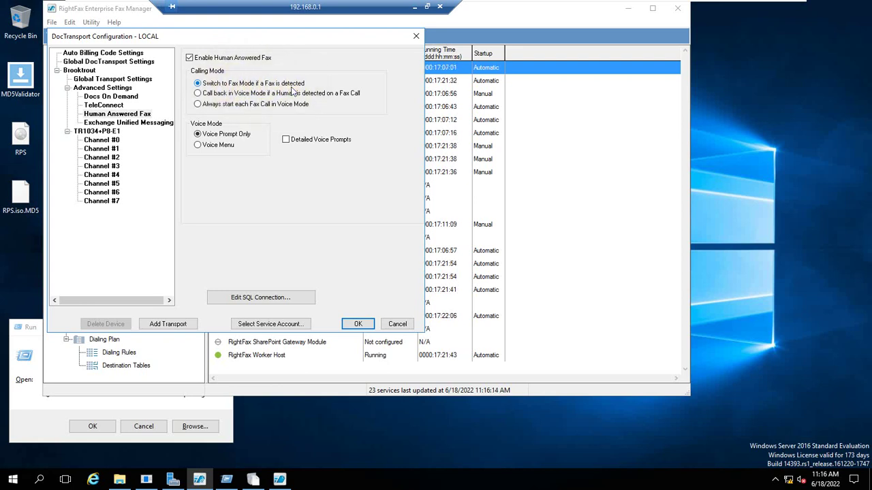
left_click(291, 89)
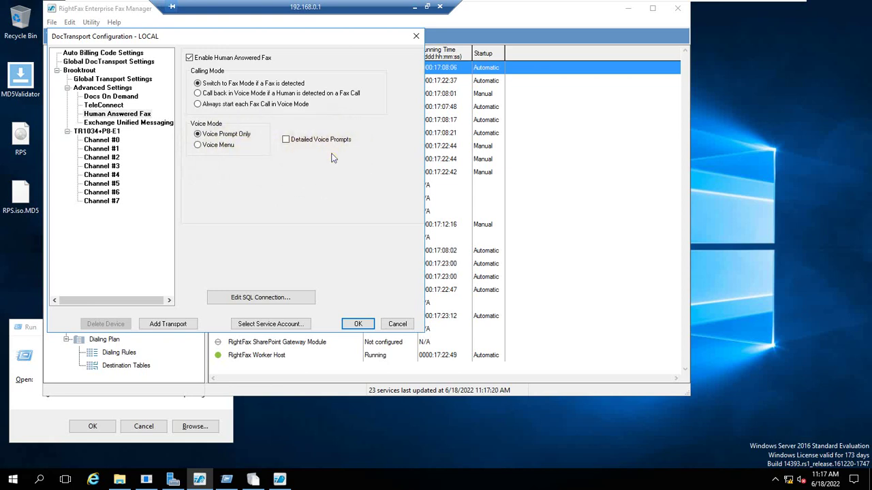
Step: Try Detailed Voice Prompts with the Voice Menu mode, then restore Voice Prompt Only without detailed prompts
left_click(286, 142)
left_click(225, 145)
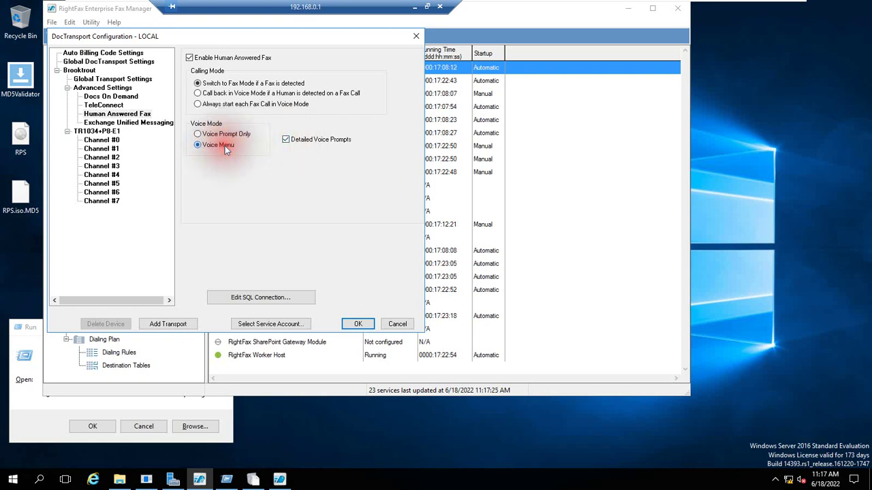
left_click(214, 134)
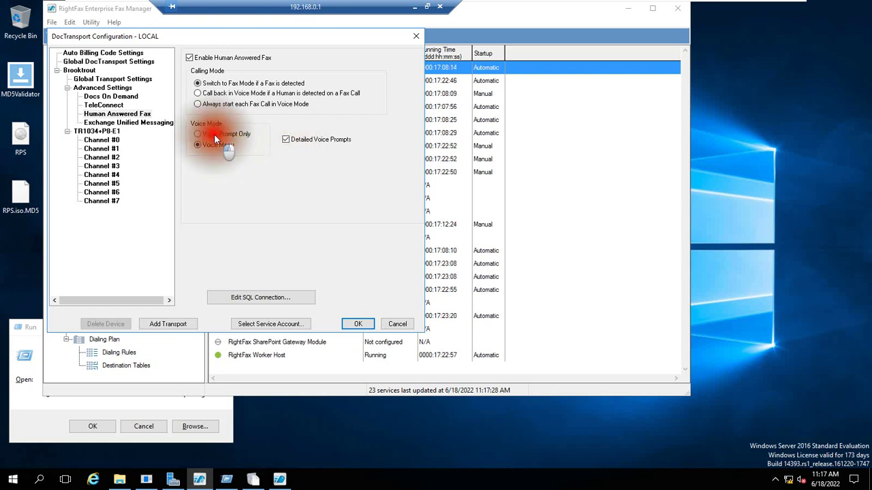
left_click(285, 140)
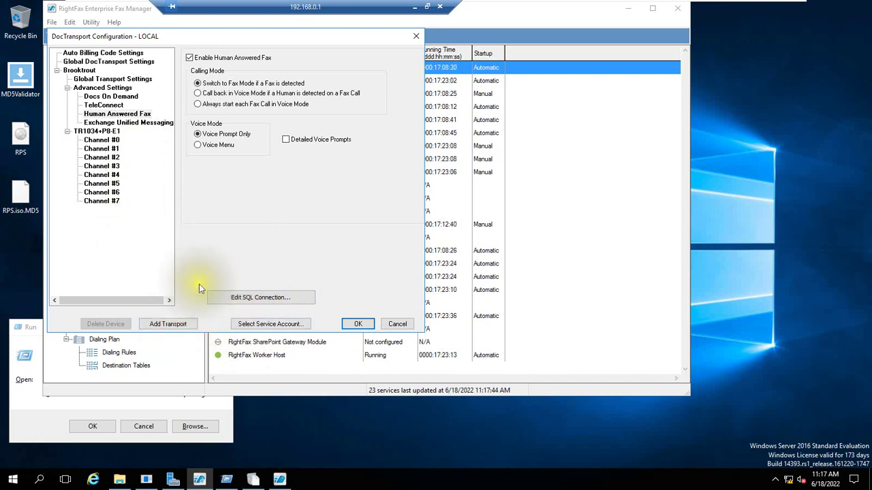
Step: Examine the service's general SQL connection string and close its editor without changes
left_click(268, 298)
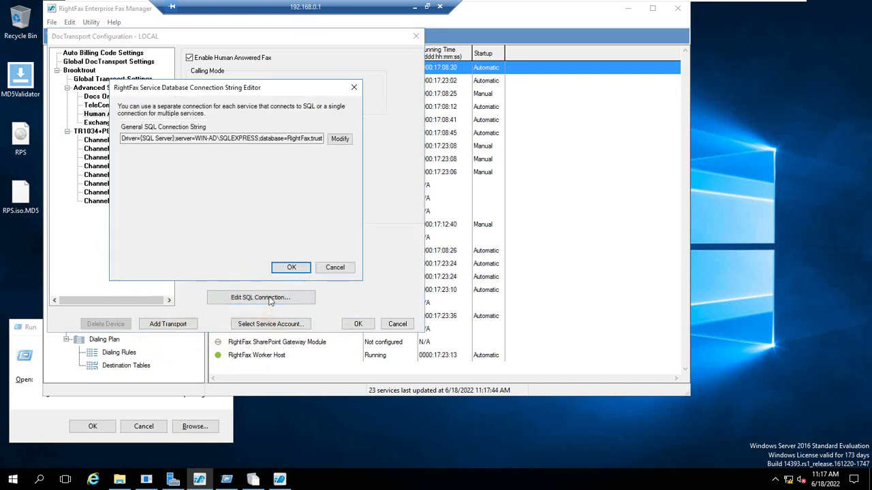
left_click(335, 267)
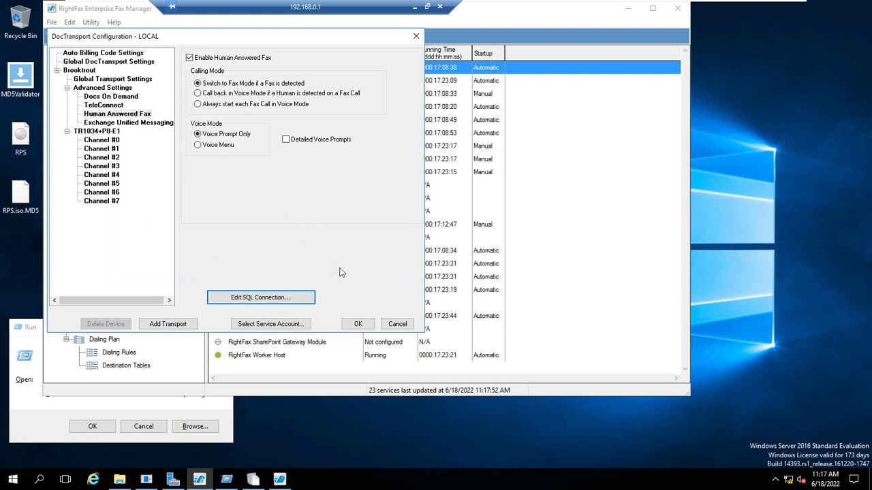
Step: Compare Voice Menu and Voice Prompt Only with Detailed Voice Prompts enabled, then revert to Voice Prompt Only with detailed prompts disabled
left_click(286, 141)
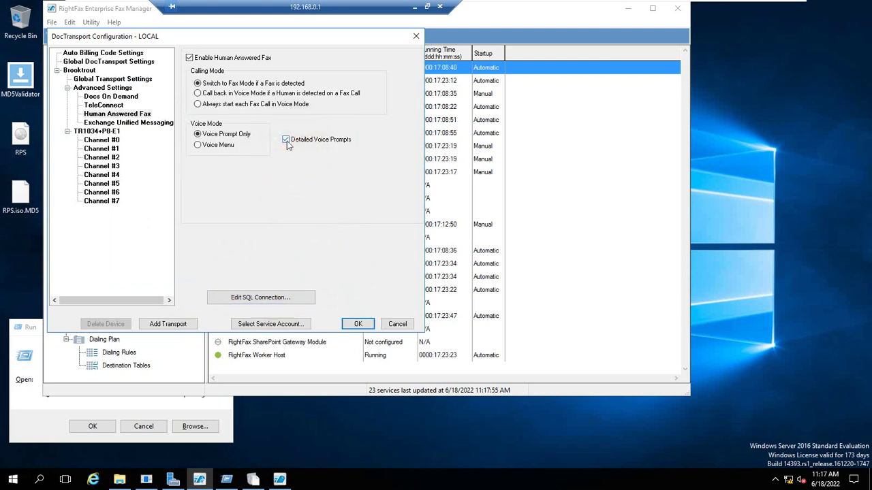
left_click(206, 144)
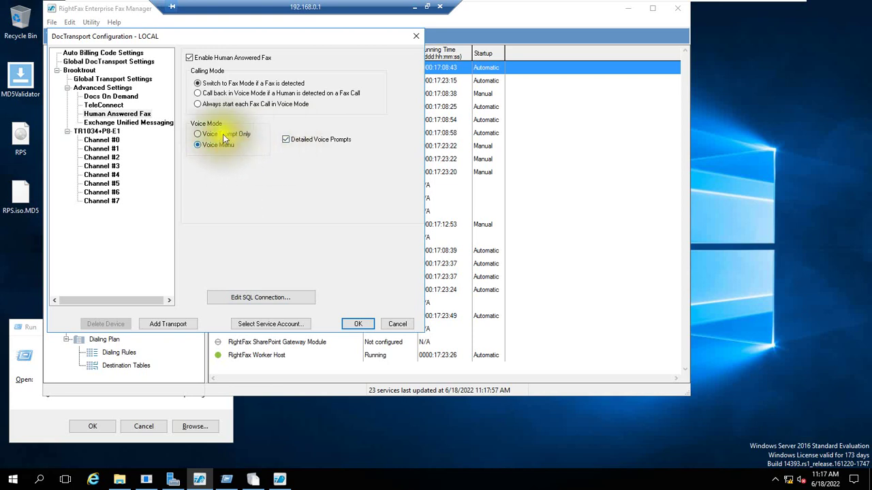
left_click(223, 135)
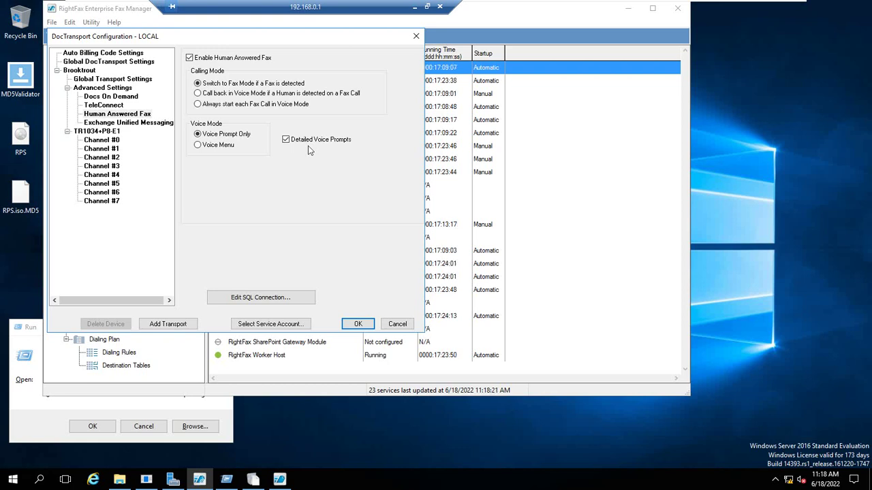
left_click(308, 146)
left_click(308, 146)
left_click(287, 140)
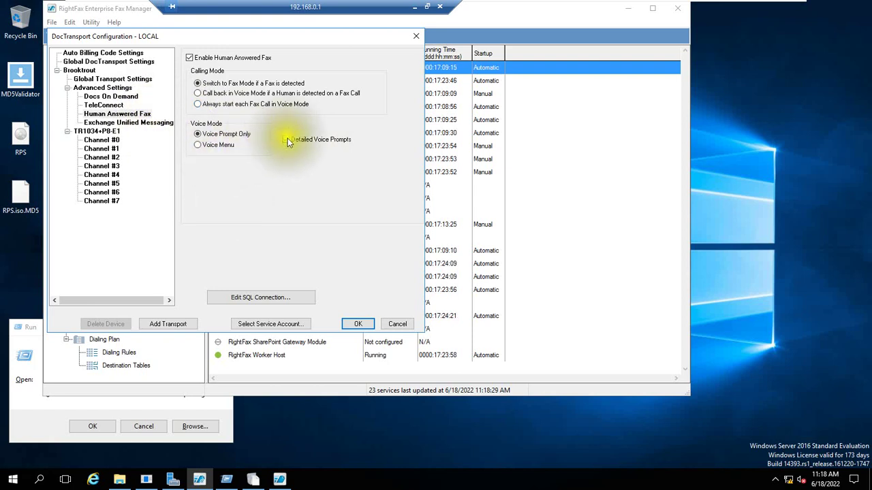
Step: Enable Docs On Demand in the Brooktrout advanced settings and review the call type choices, keeping Prompt
left_click(117, 96)
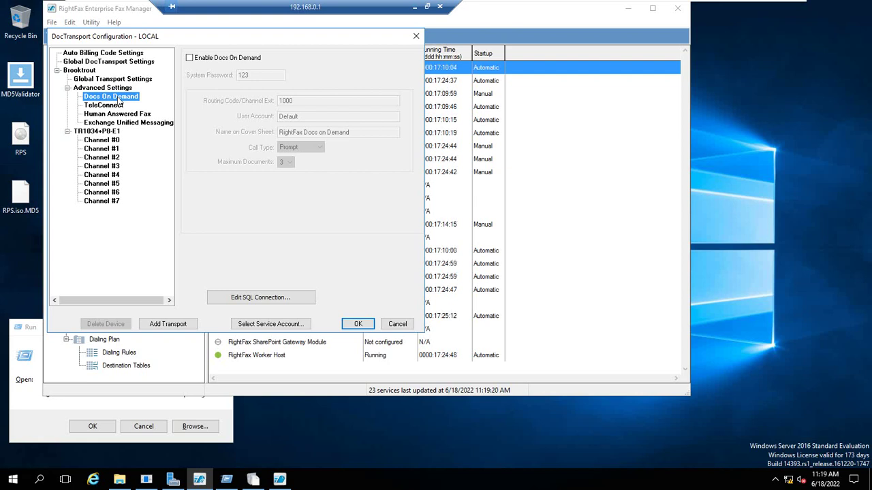
left_click(191, 57)
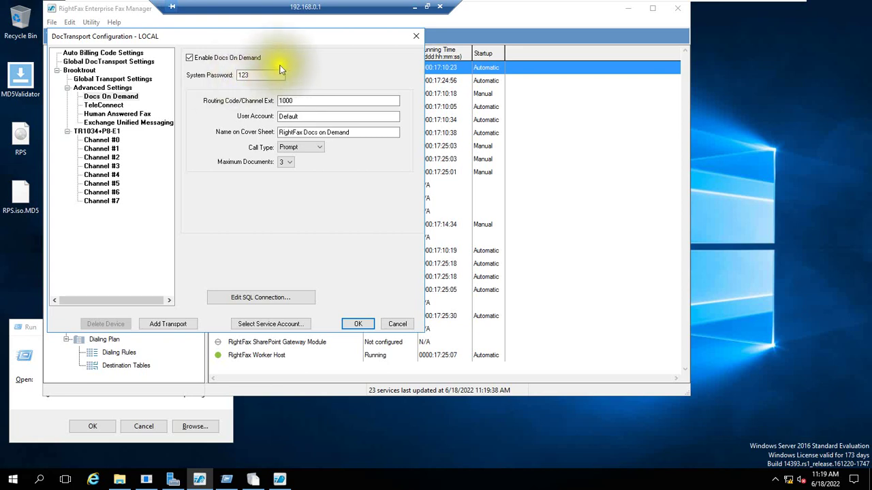
left_click(283, 103)
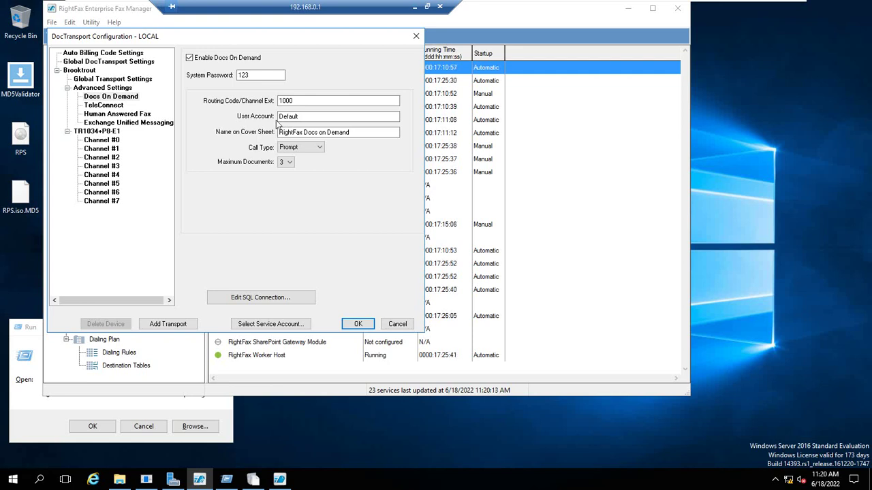
left_click(317, 147)
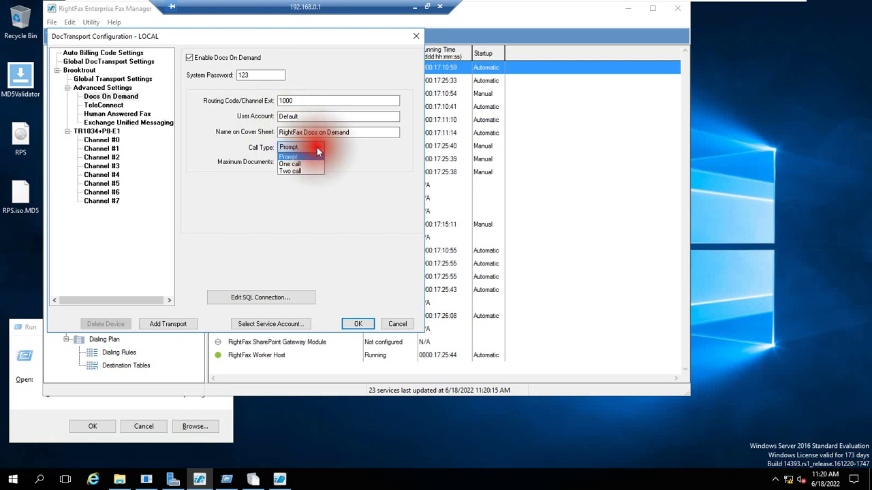
left_click(288, 222)
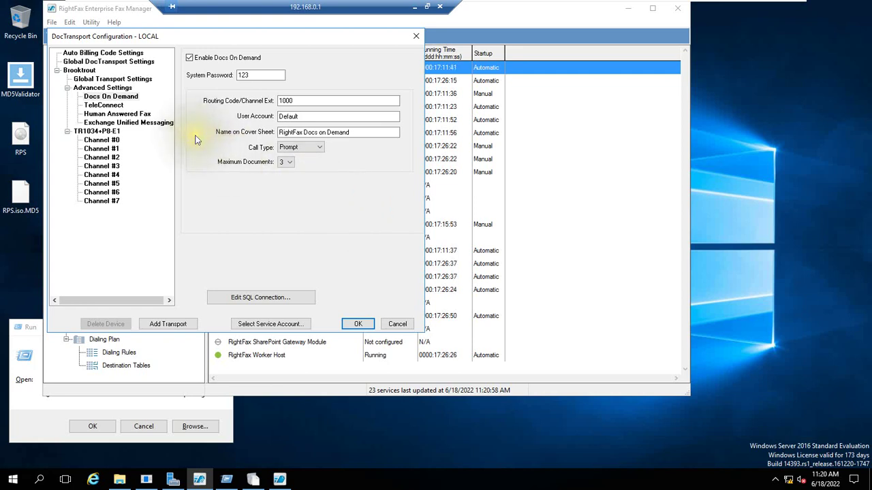
Step: Add a T.37 Fax over IP transport to the DocTransport configuration
left_click(99, 131)
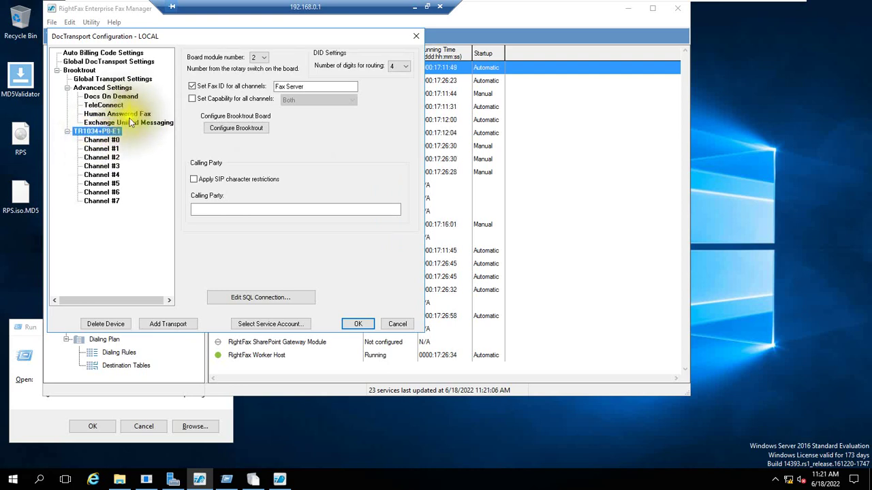
left_click(173, 323)
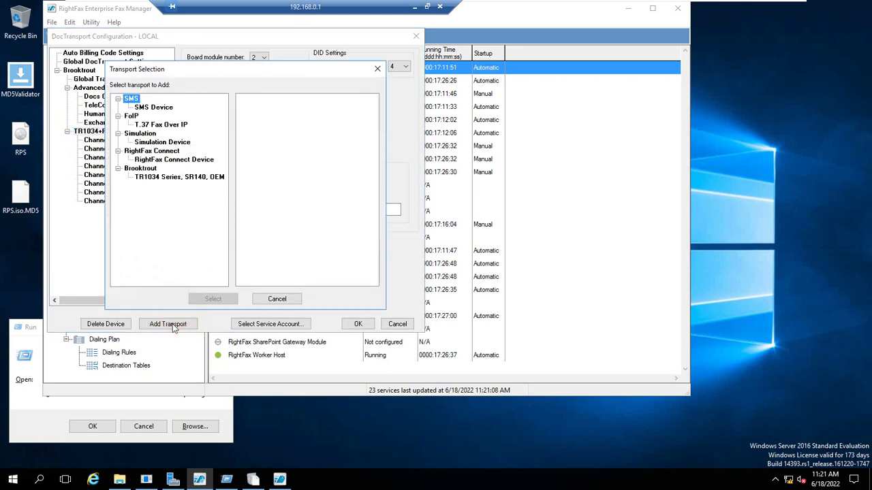
left_click(171, 125)
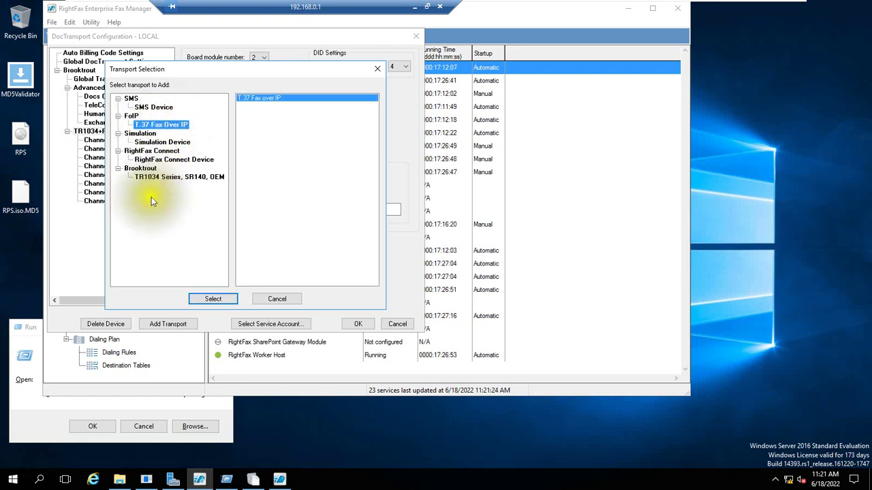
left_click(218, 299)
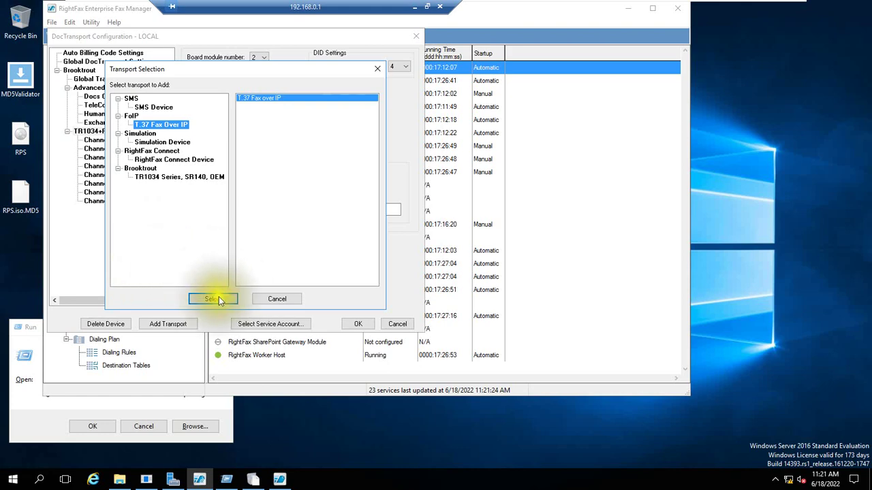
left_click(225, 299)
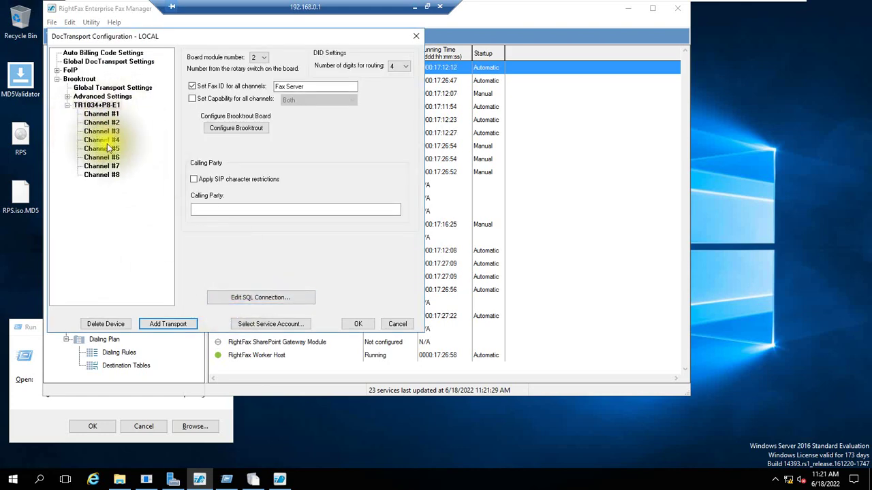
Step: Examine the T.37 Fax over IP transport's SMTP server and From email address fields, its Channel #0, and the Brooktrout advanced settings entries
left_click(58, 71)
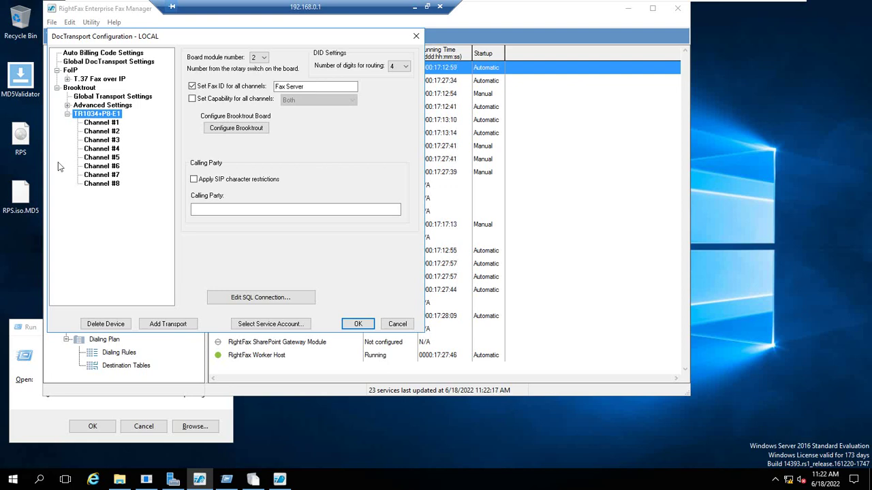
left_click(92, 79)
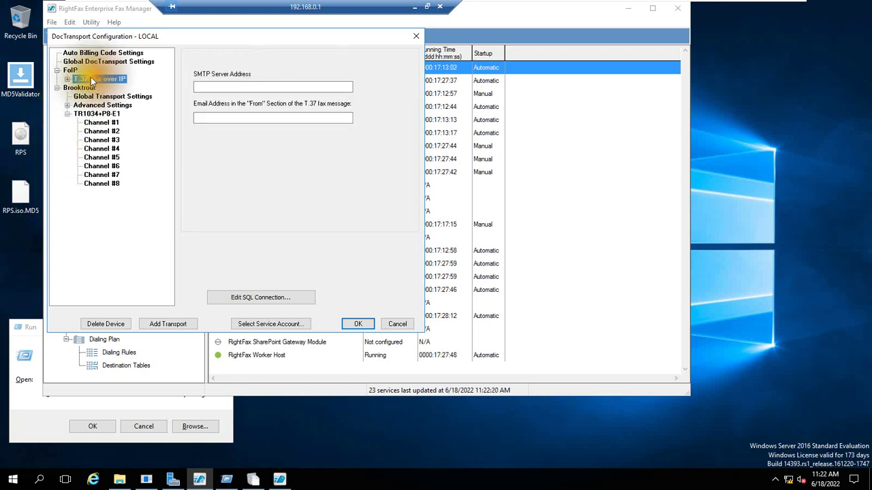
left_click(68, 79)
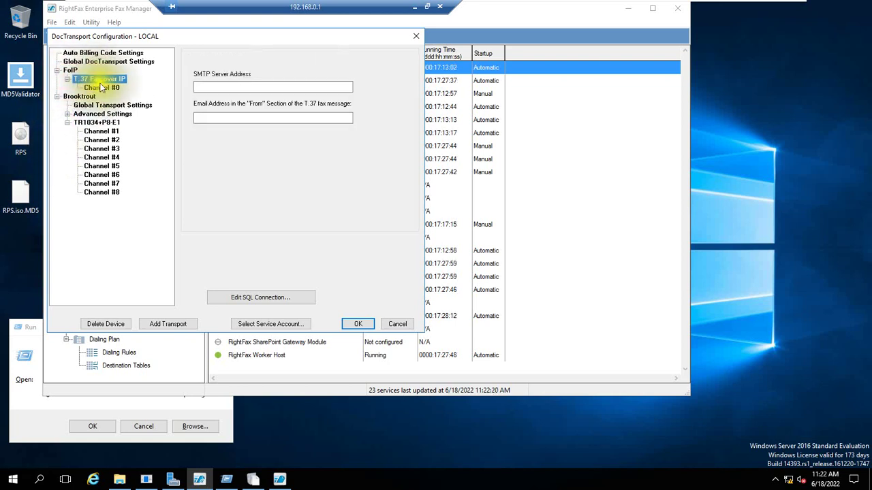
left_click(245, 85)
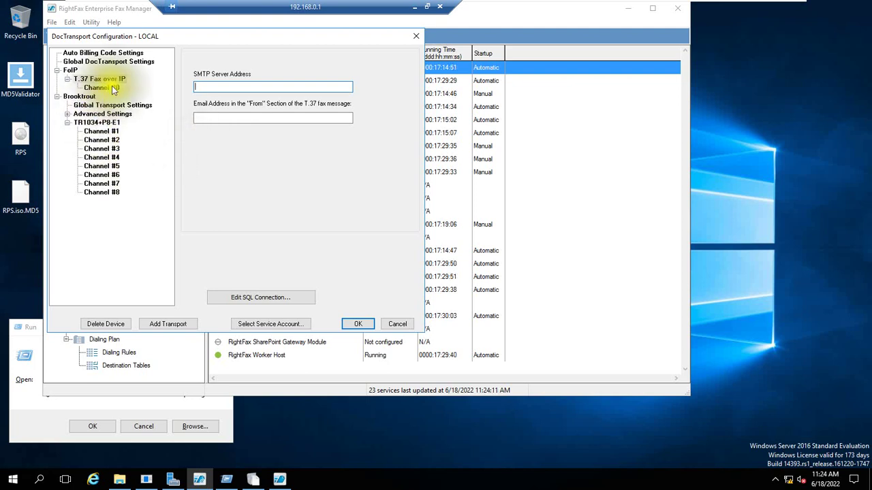
left_click(68, 114)
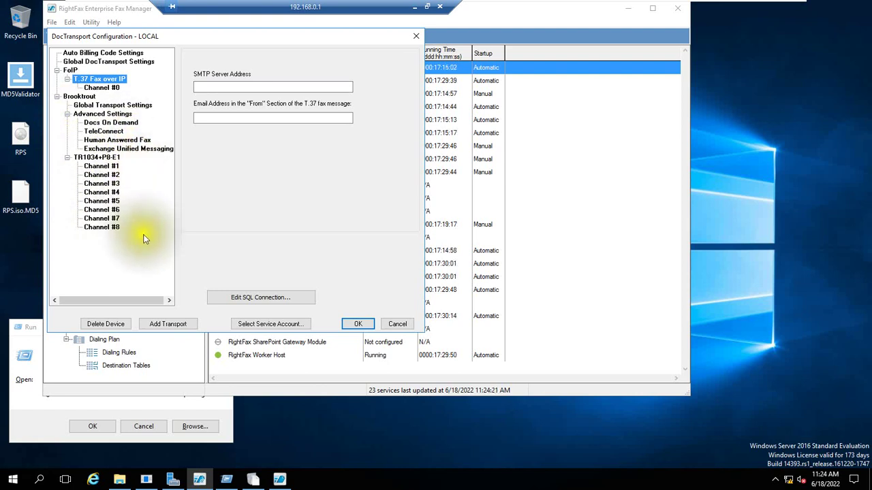
left_click(109, 87)
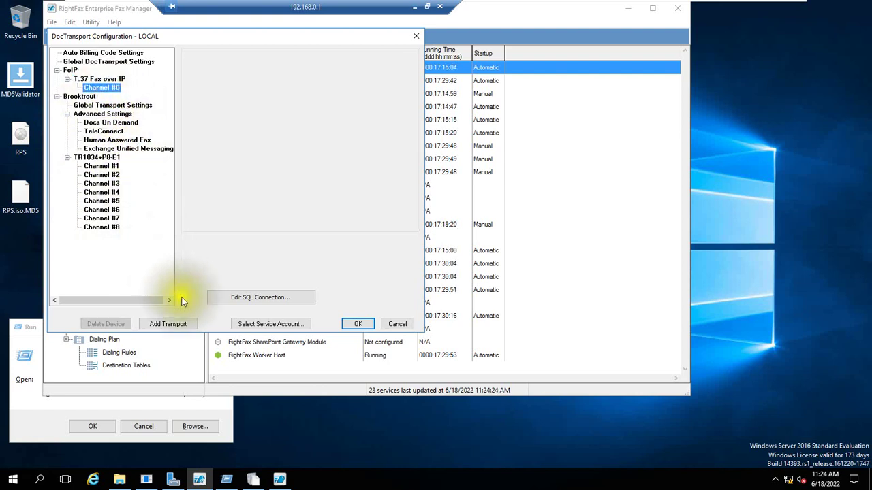
Step: Review the transport types available to add and close the selection without adding another
left_click(175, 324)
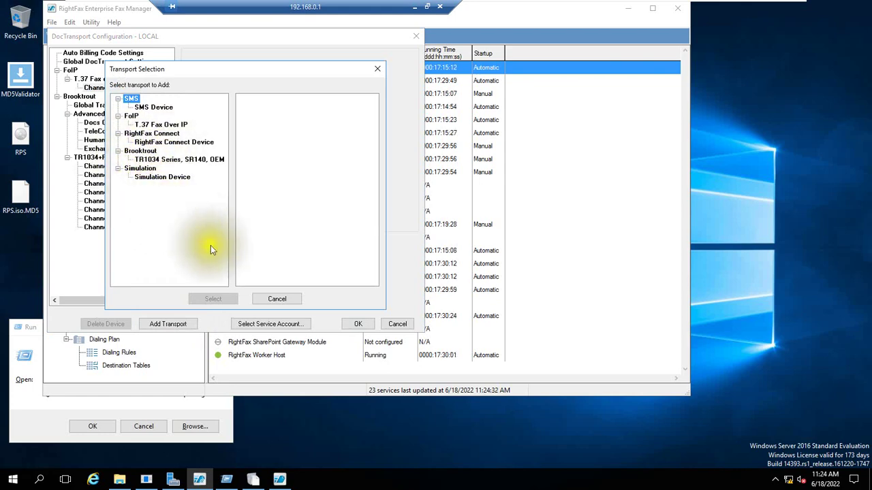
left_click(276, 300)
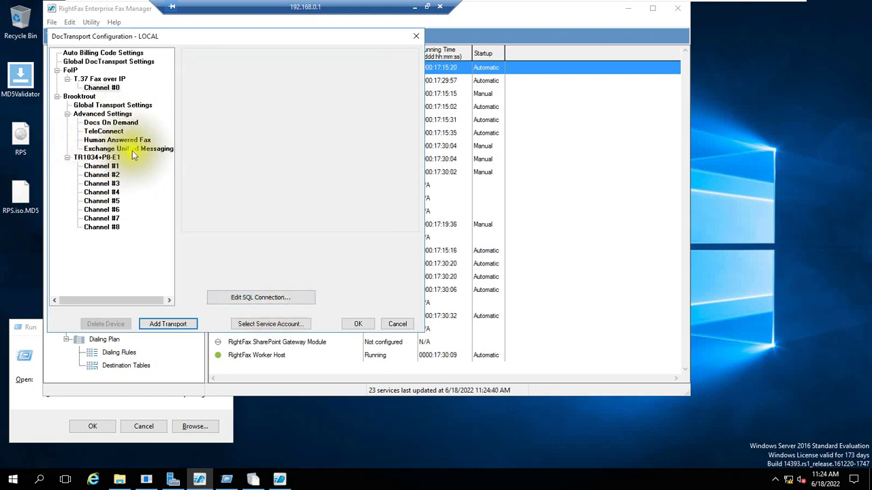
Step: Add an SMS Device transport to the DocTransport configuration and open its settings
left_click(108, 80)
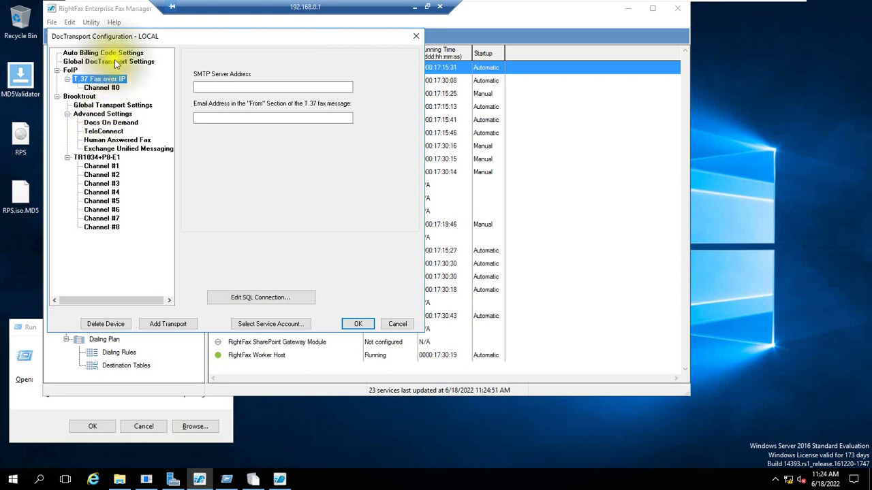
left_click(69, 70)
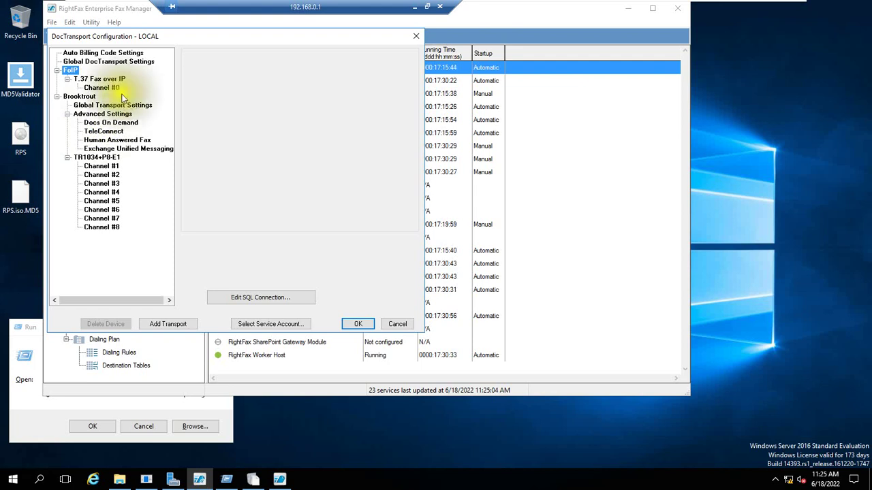
left_click(176, 322)
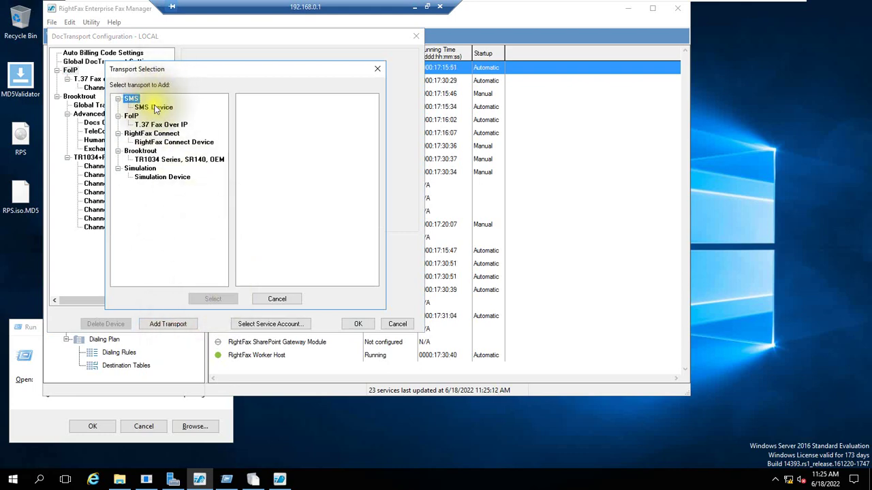
left_click(155, 108)
left_click(213, 299)
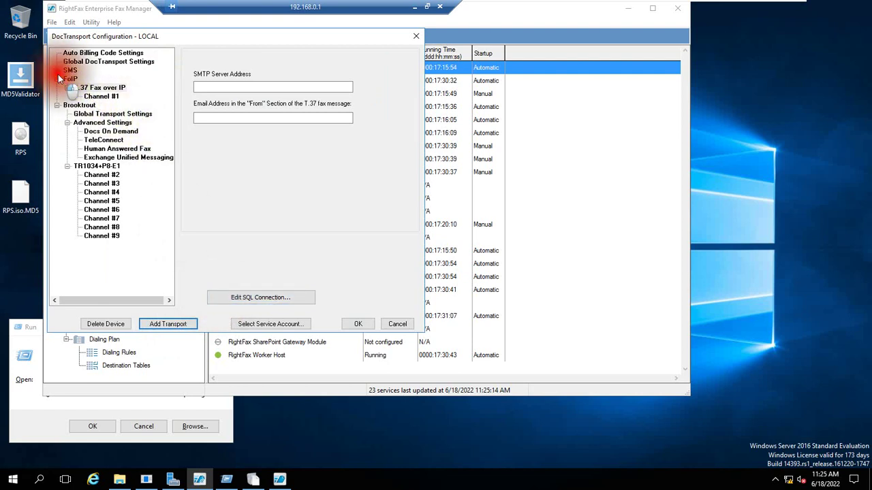
left_click(57, 71)
left_click(68, 80)
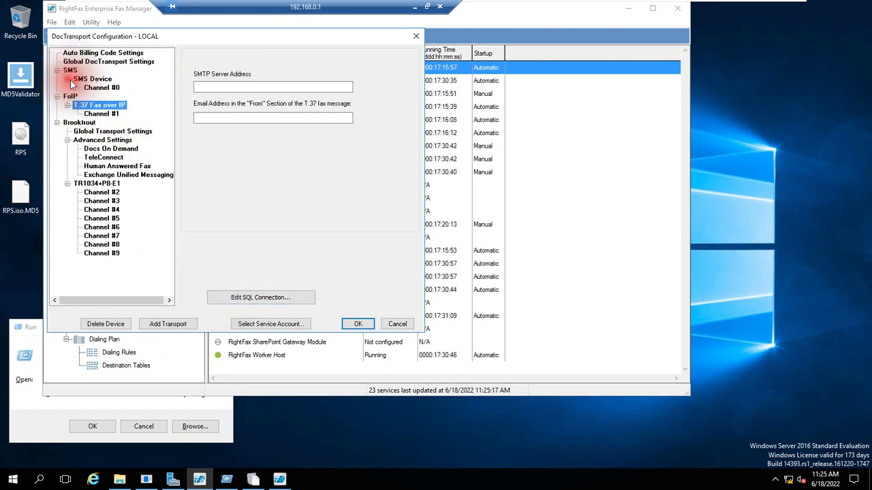
left_click(92, 79)
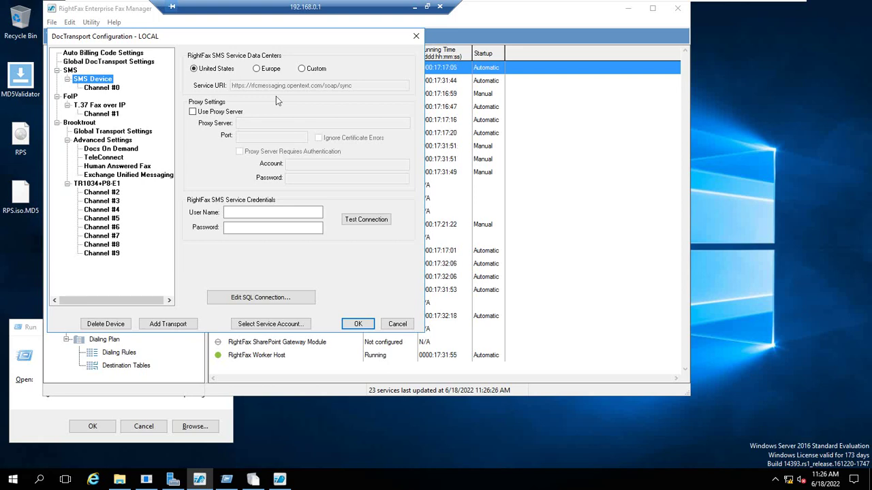
Step: Try the Custom data center for the RightFax SMS service, then return to United States
left_click(301, 69)
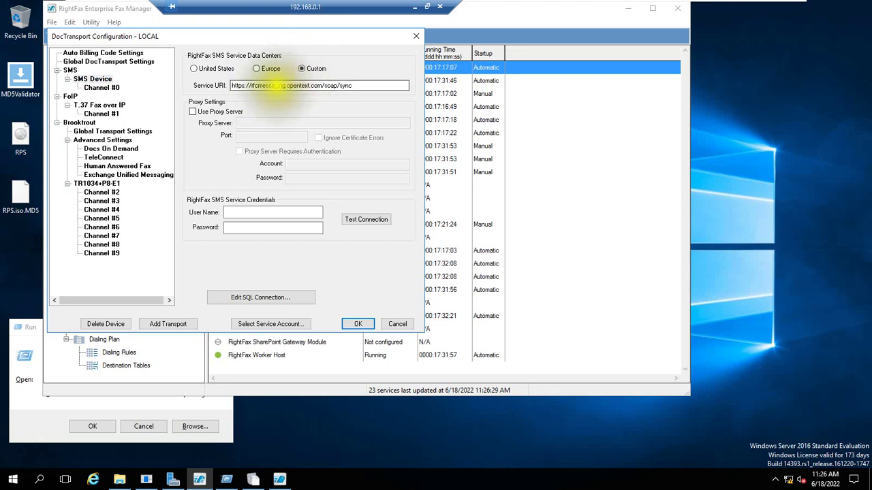
left_click(198, 69)
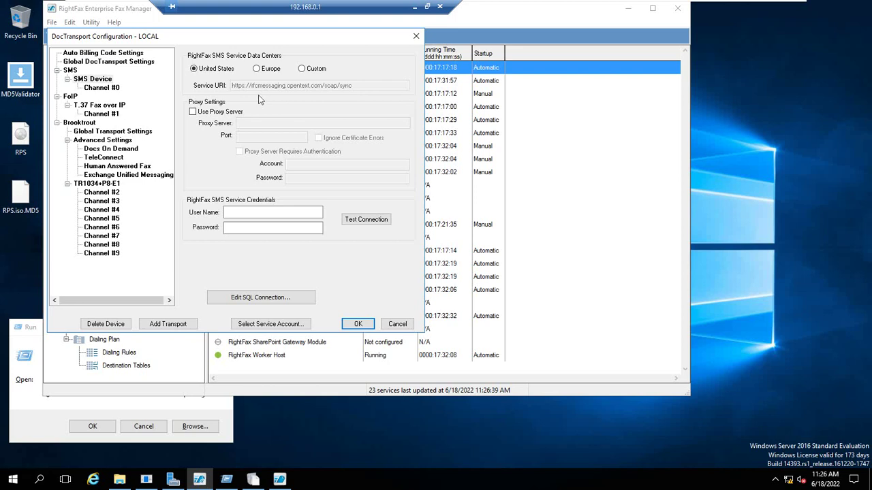
left_click(225, 107)
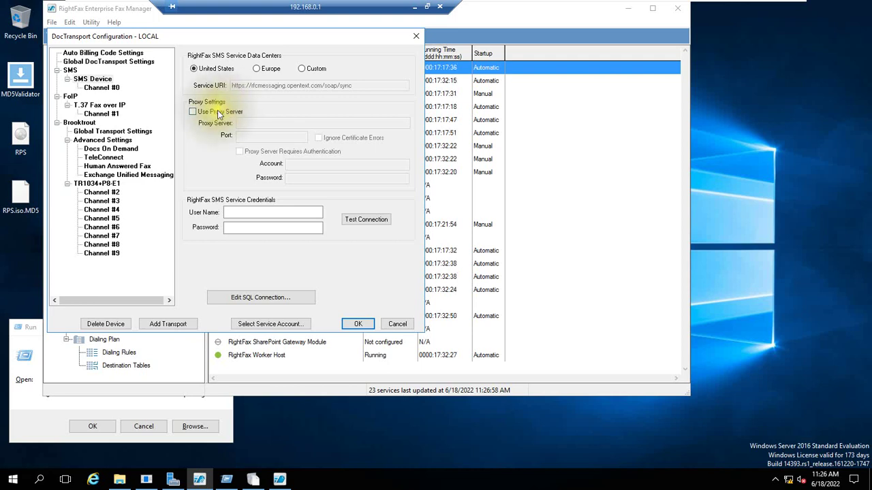
Step: Enable the SMS device's proxy server with authentication required, and save the DocTransport configuration
left_click(218, 112)
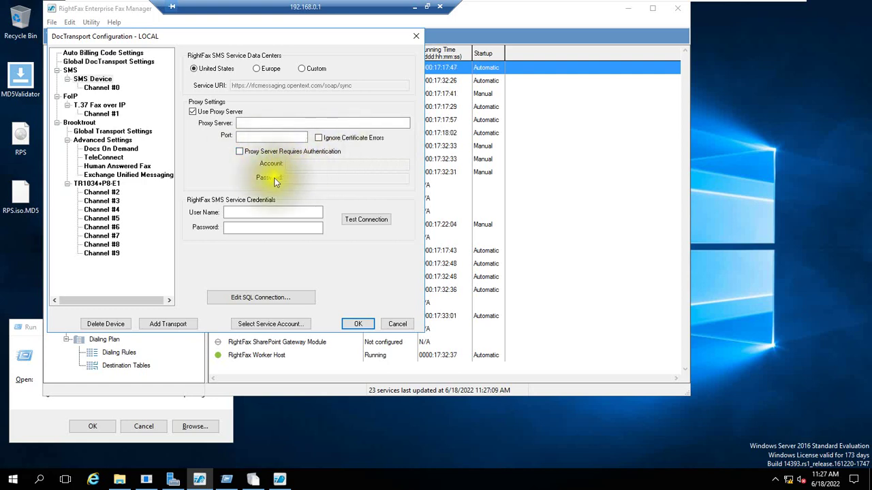
left_click(247, 153)
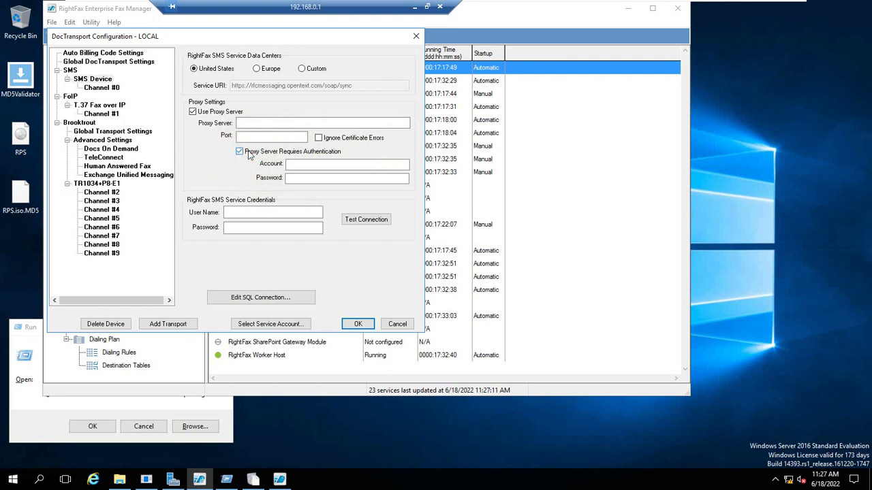
left_click(248, 153)
left_click(247, 152)
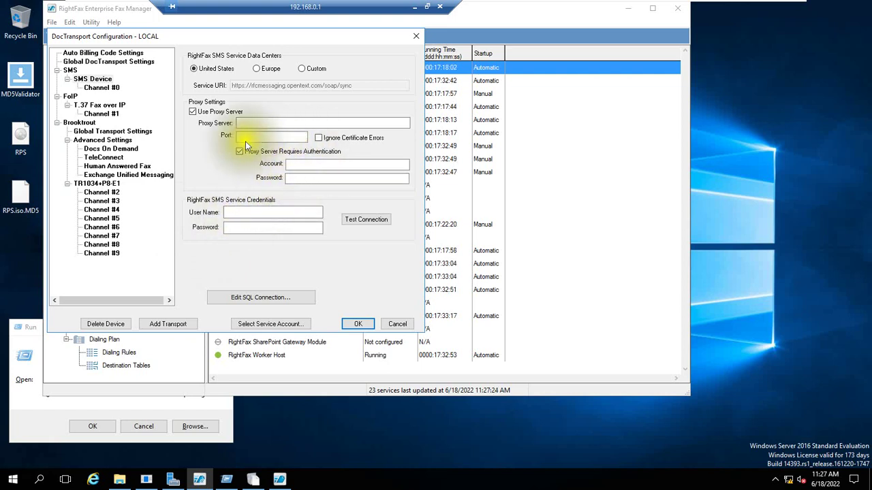
left_click(293, 136)
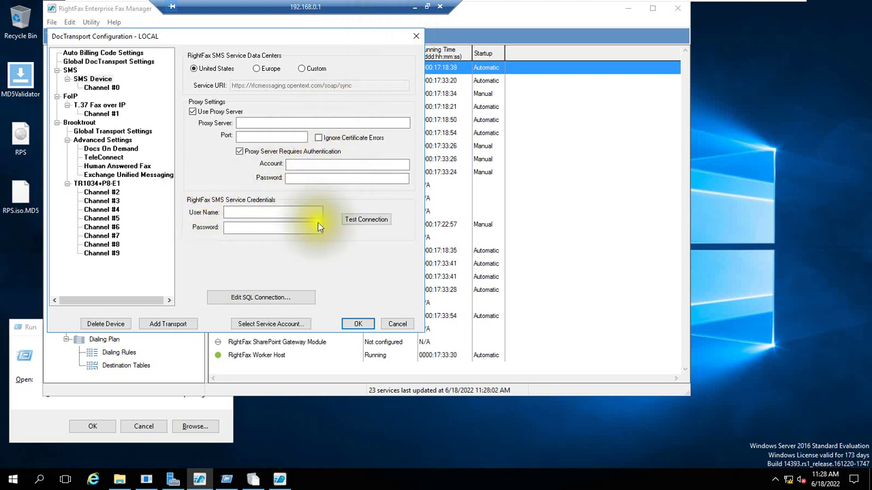
left_click(358, 325)
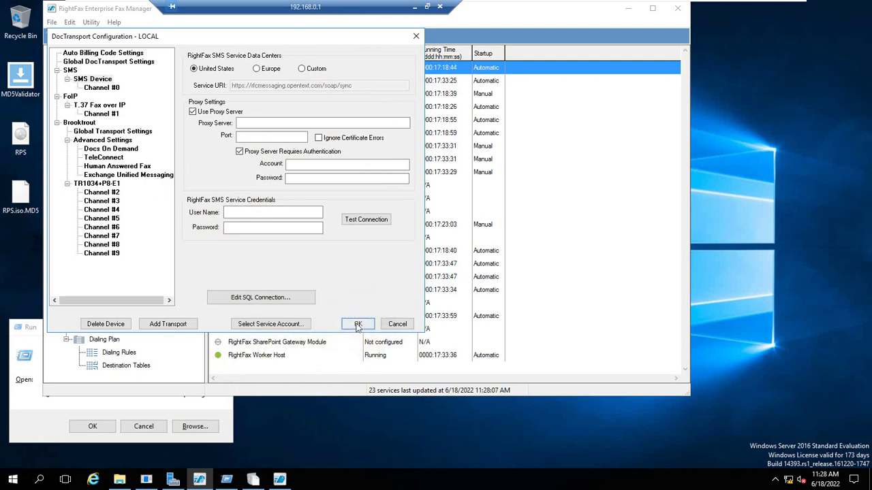
left_click(358, 325)
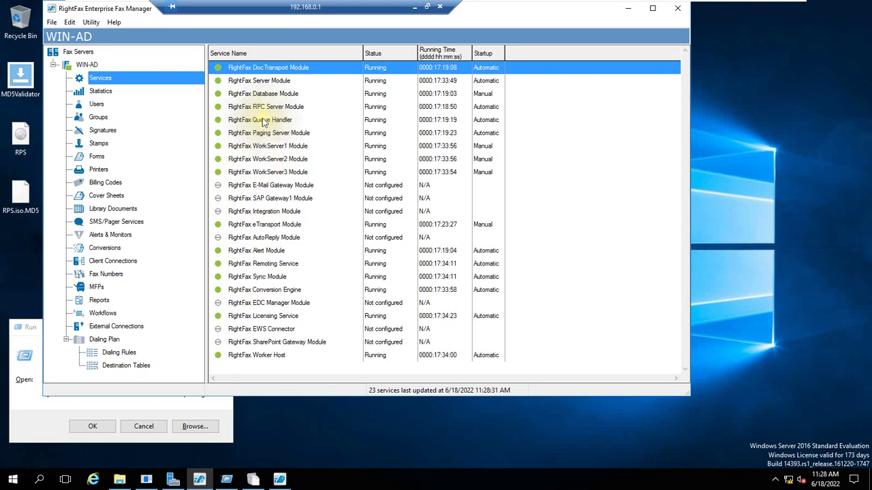
Step: Reopen the RightFax DocTransport Module configuration and add an SMS Device transport
left_click(255, 82)
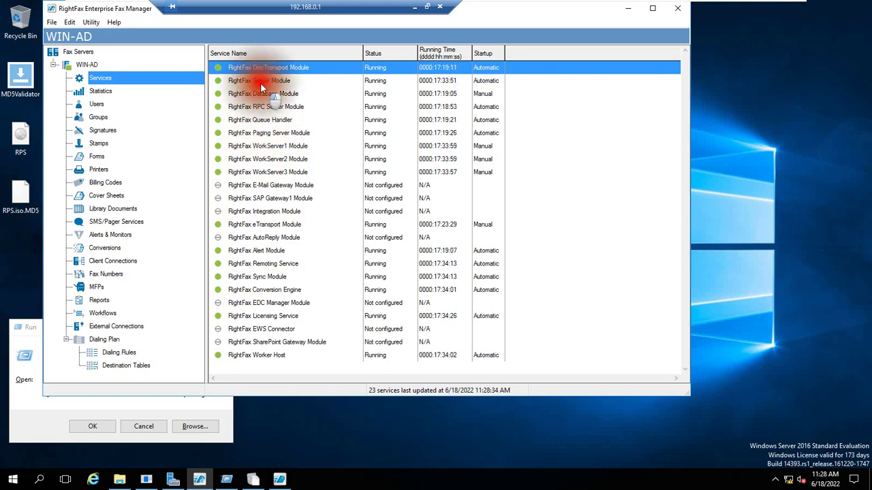
left_click(262, 94)
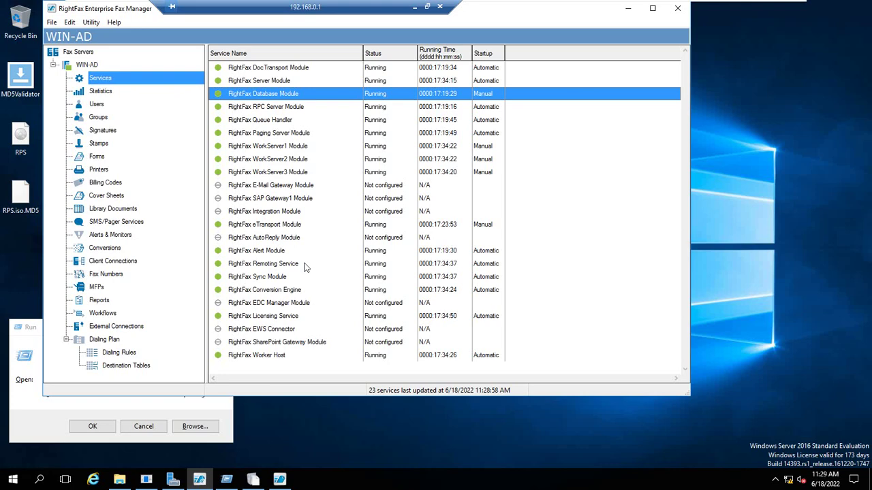
double_click(274, 67)
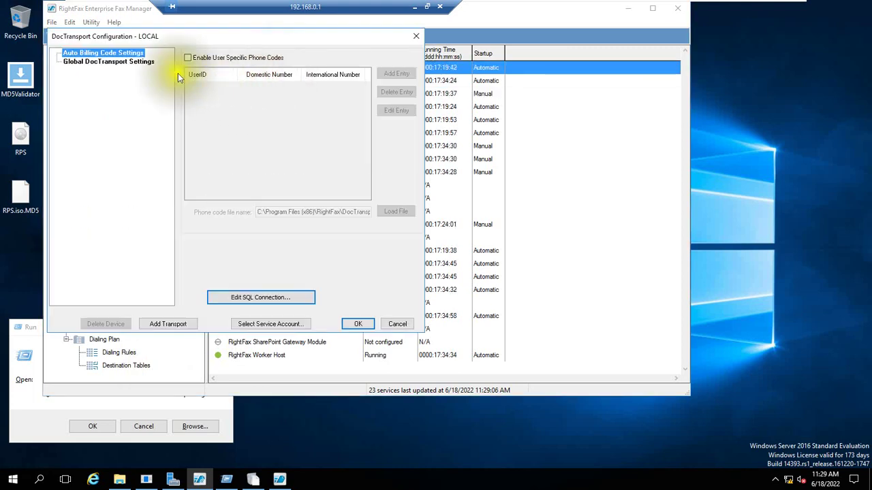
left_click(123, 62)
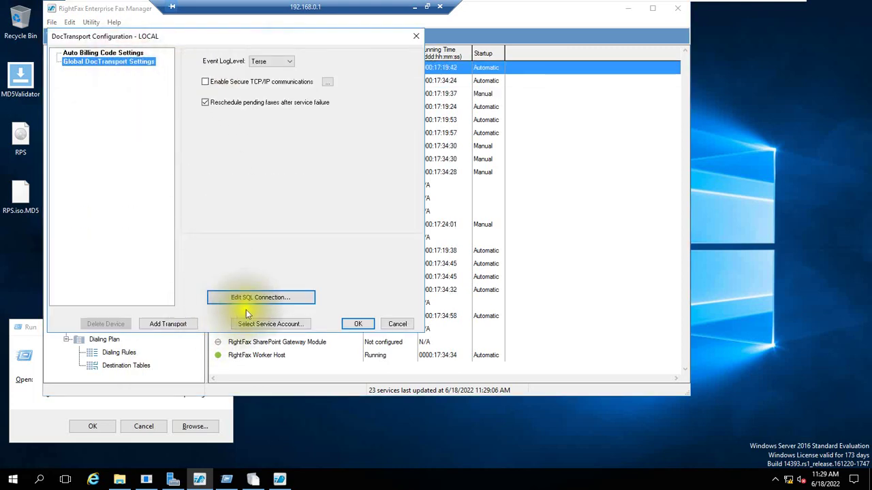
left_click(171, 325)
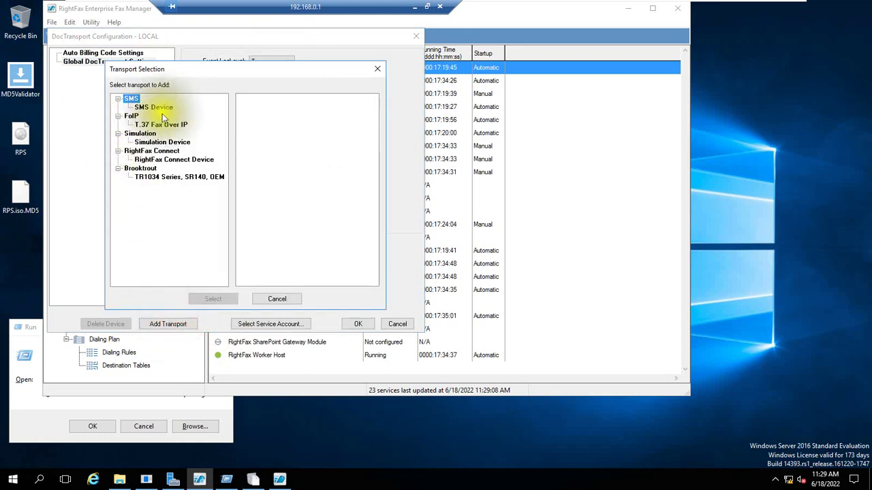
left_click(157, 107)
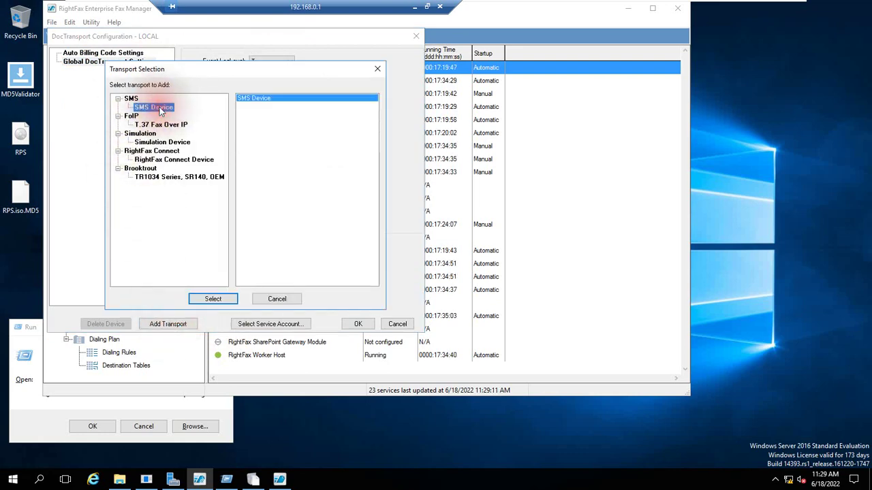
left_click(217, 300)
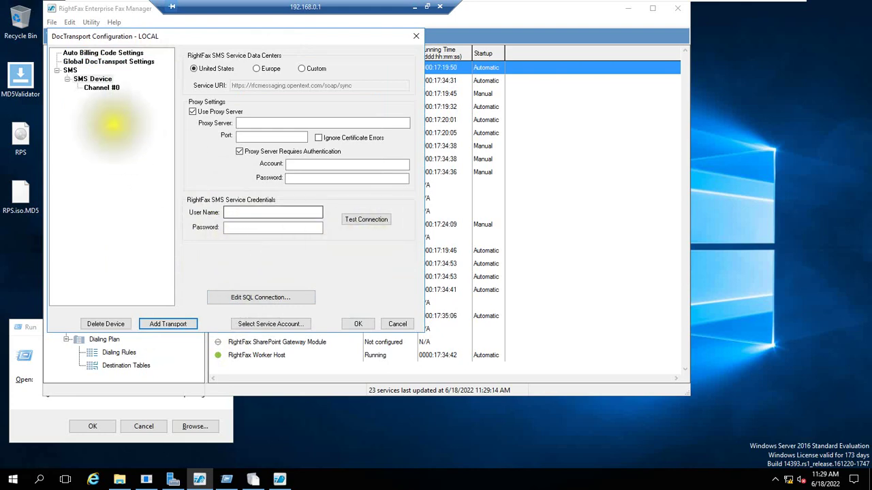
Step: Enable user specific phone codes in the Auto Billing Code Settings
left_click(96, 61)
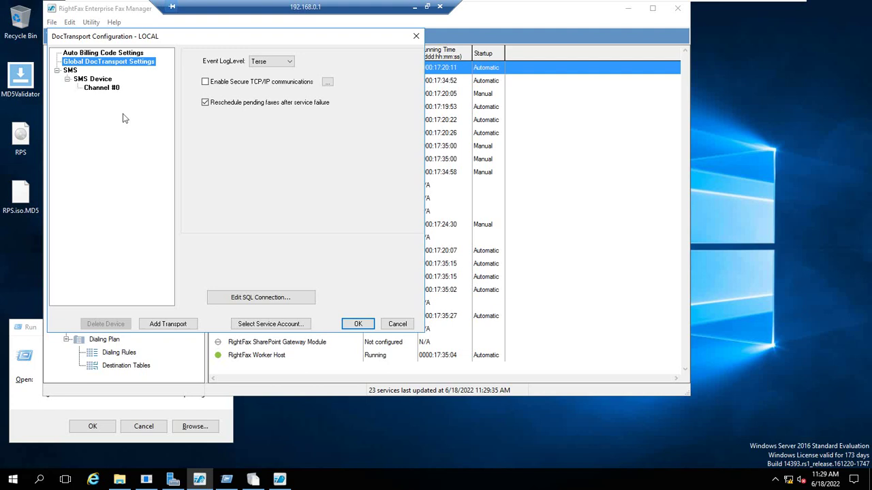
left_click(113, 53)
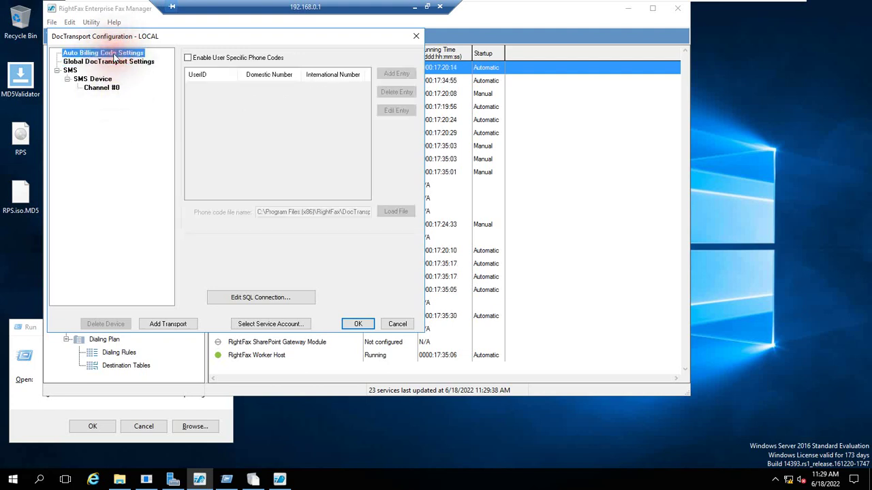
left_click(188, 58)
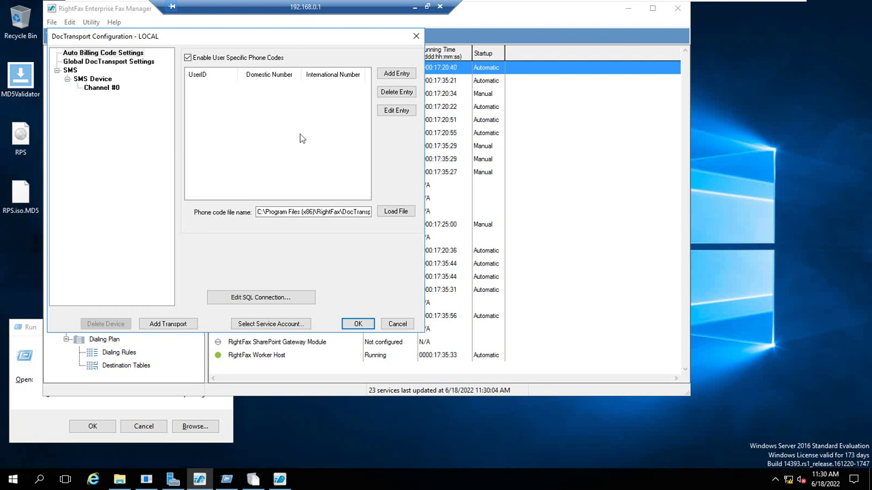
Step: Examine the fields for a new phone code entry and the RightFax service accounts, cancelling both without changes
left_click(392, 72)
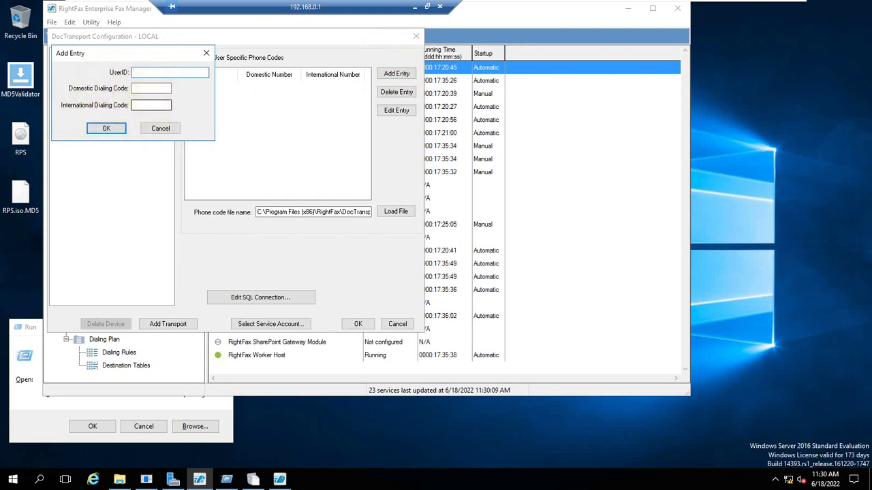
left_click(161, 130)
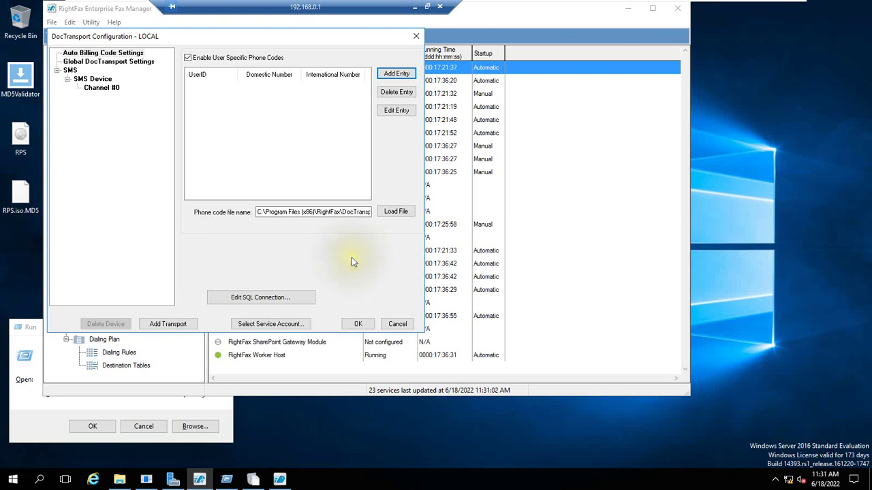
left_click(272, 324)
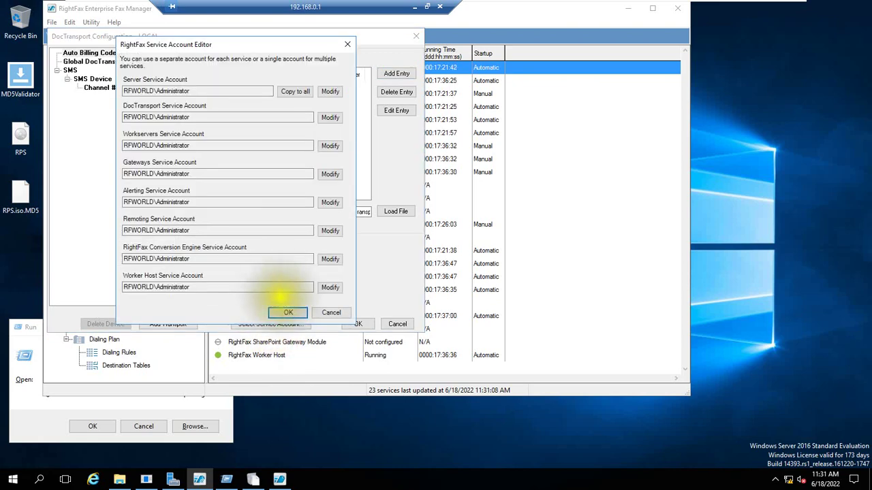
left_click(330, 312)
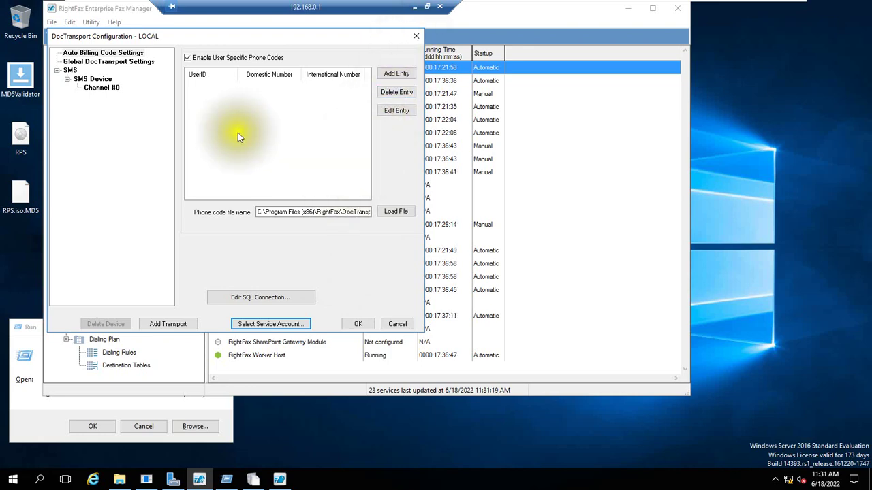
Step: Add a RightFax Connect Device transport to the DocTransport configuration and look at its channels
left_click(175, 324)
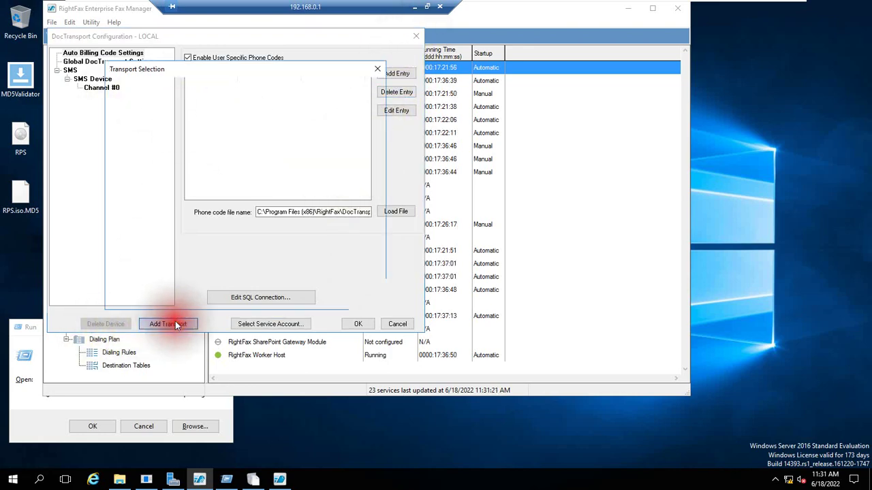
left_click(159, 125)
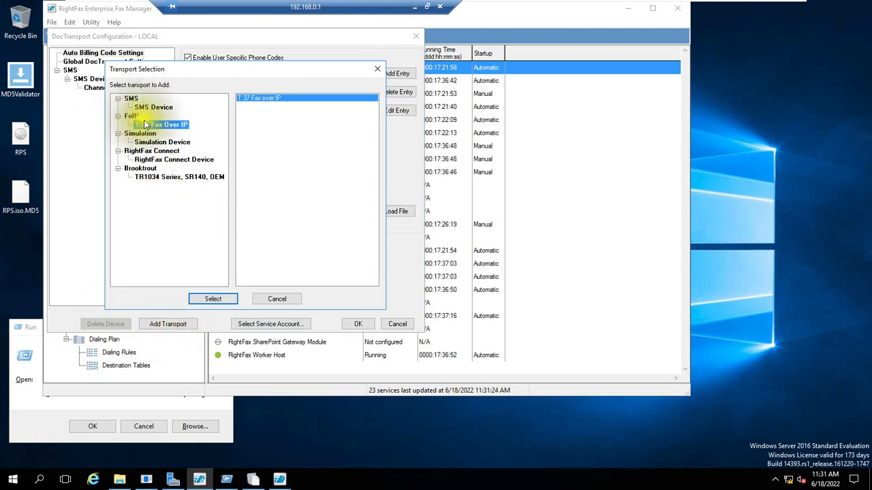
left_click(148, 178)
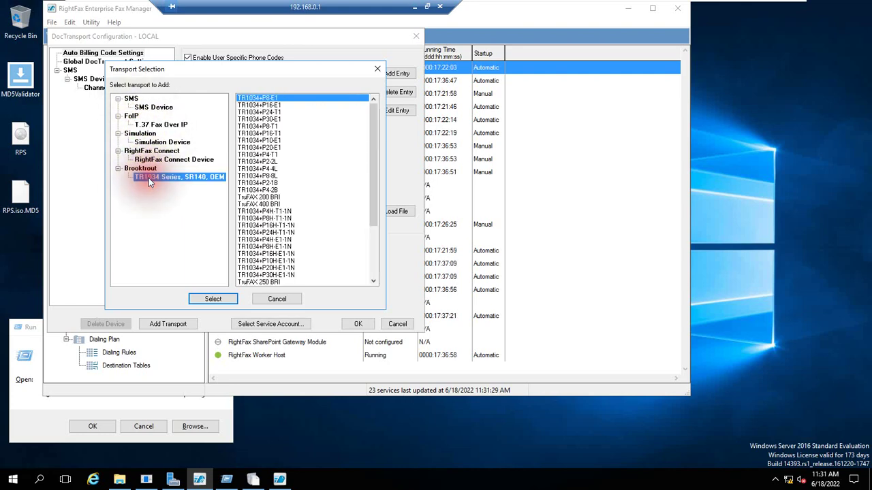
left_click(195, 162)
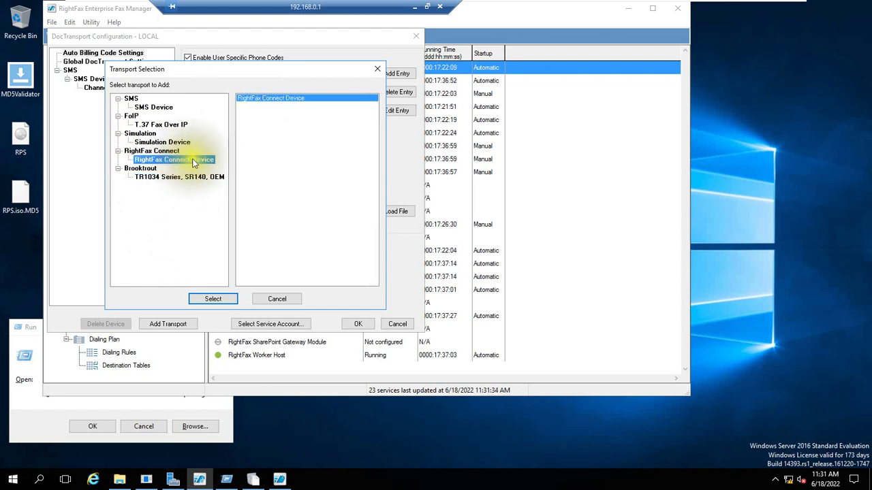
left_click(194, 162)
left_click(205, 299)
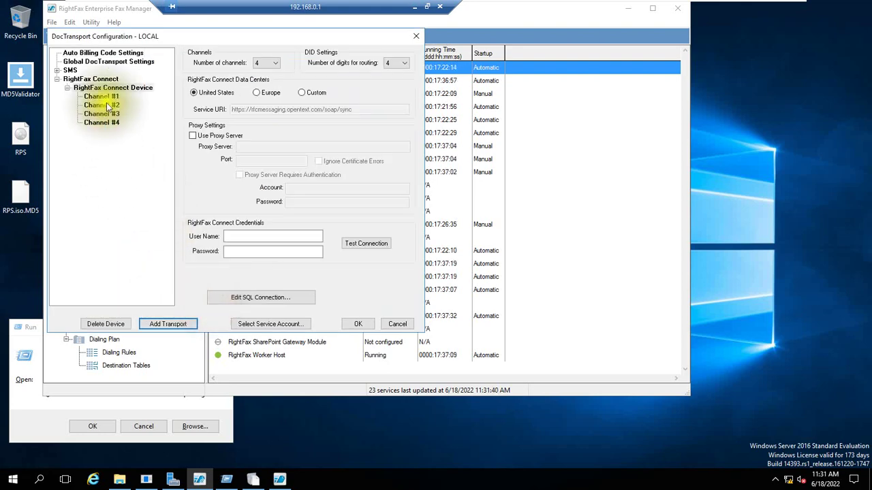
left_click(106, 104)
left_click(110, 114)
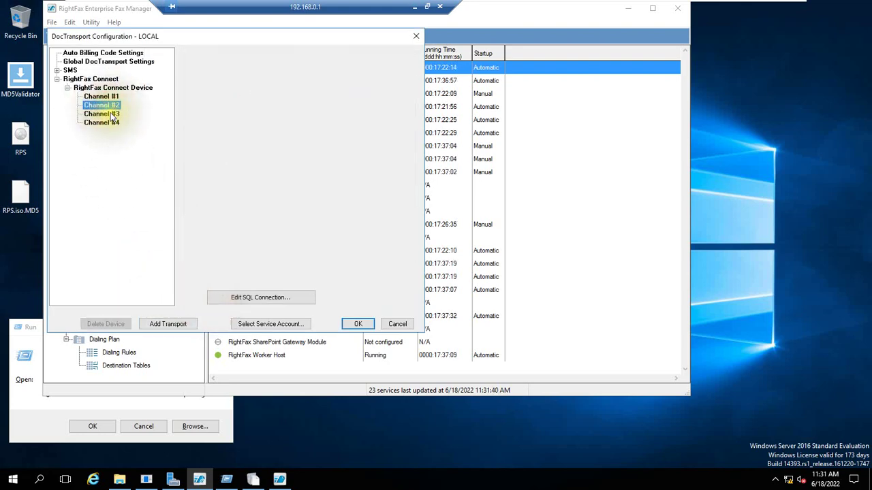
left_click(108, 96)
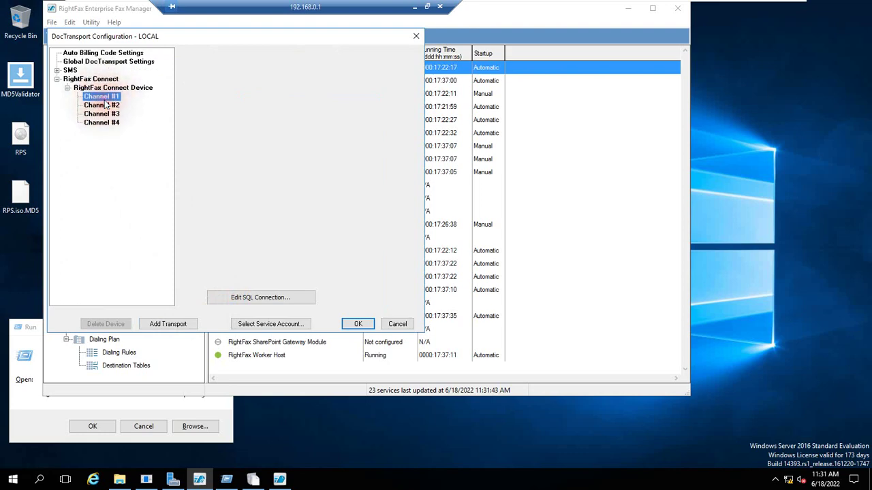
left_click(118, 87)
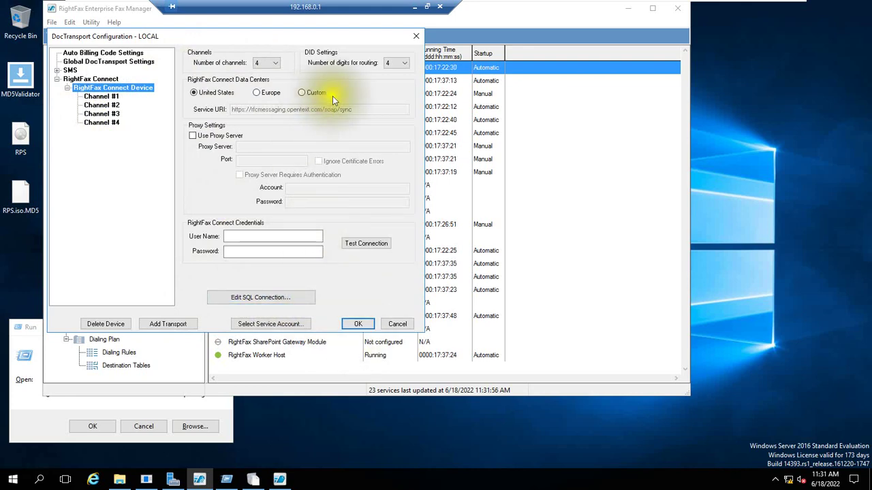
left_click(397, 324)
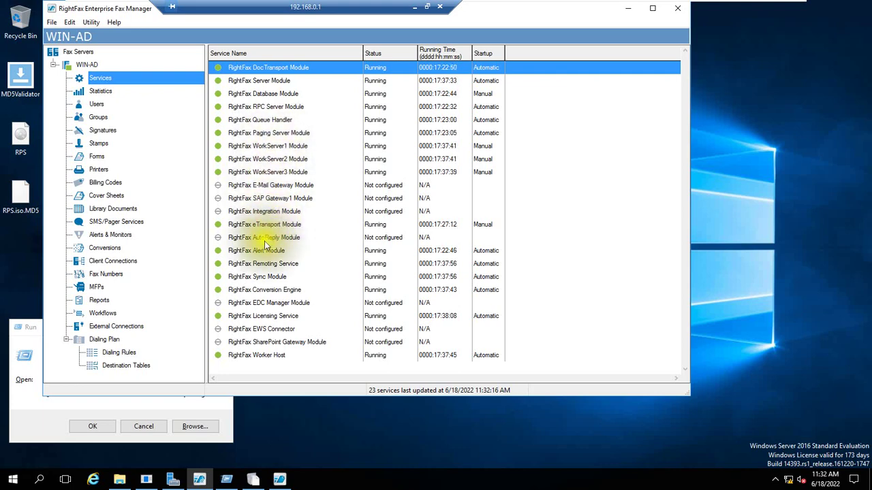
Step: View the general settings of the RightFax Sync Module, cancelling without changes, and minimize the remote desktop session
left_click(269, 278)
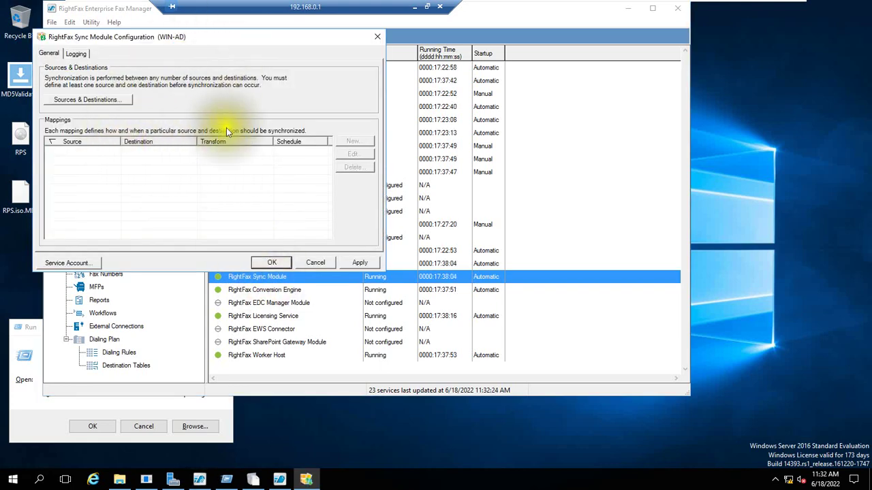
left_click(326, 263)
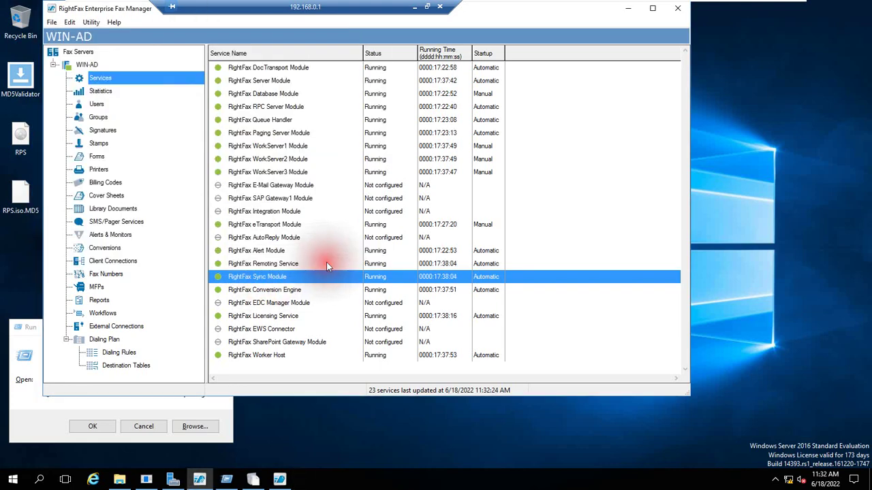
left_click(414, 7)
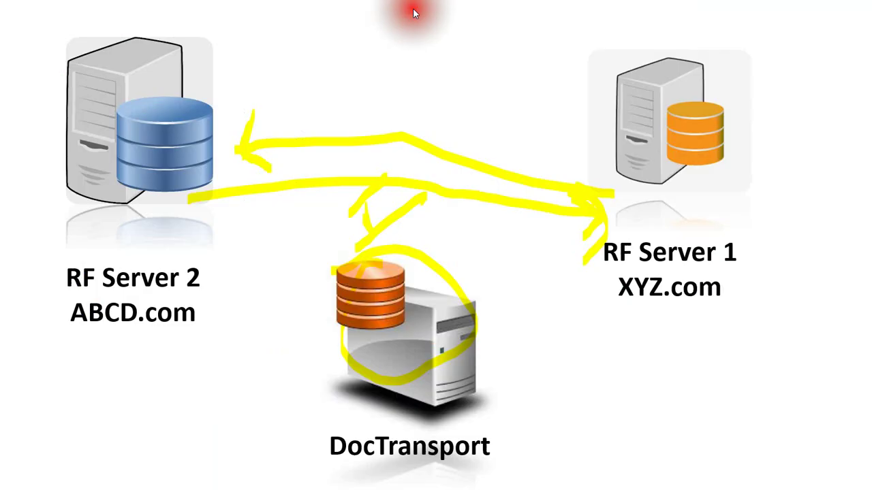